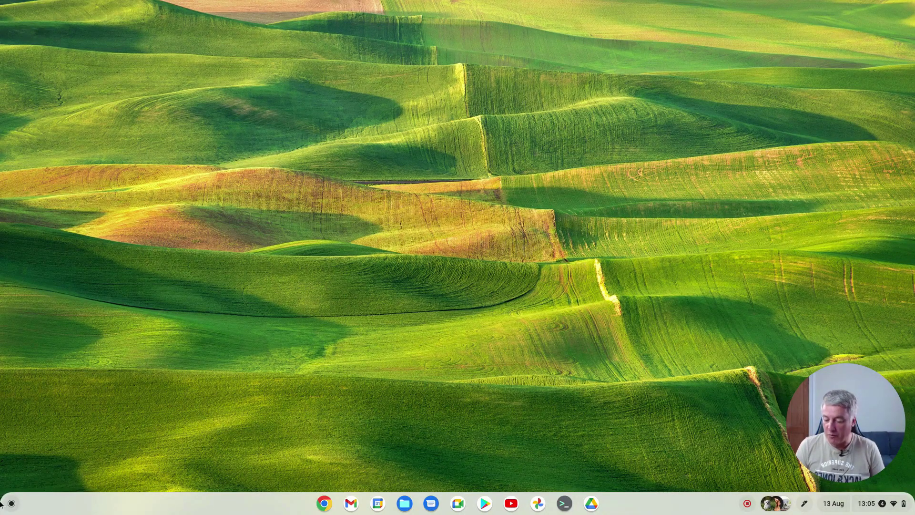
Step: Launch the GNU Image Manipulation Program from the Linux apps folder in the launcher
left_click(12, 503)
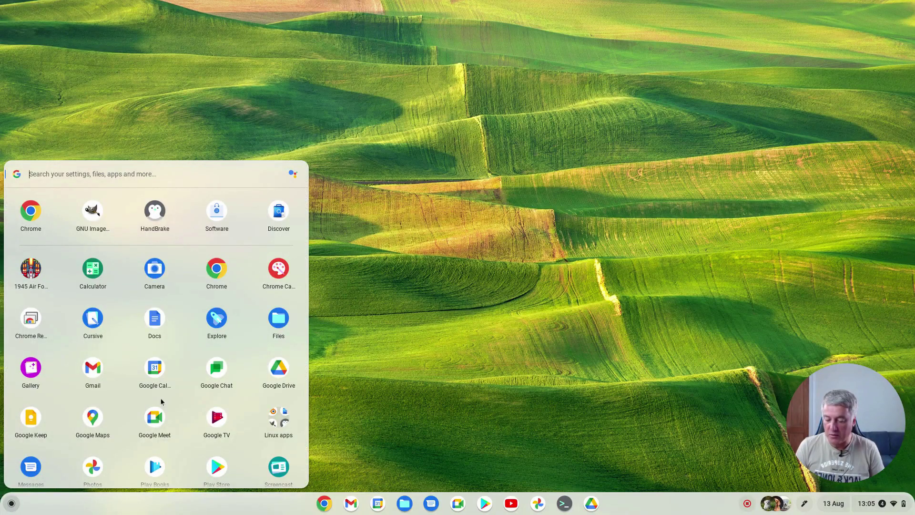
scroll(273, 327, "down", 1)
scroll(273, 325, "down", 1)
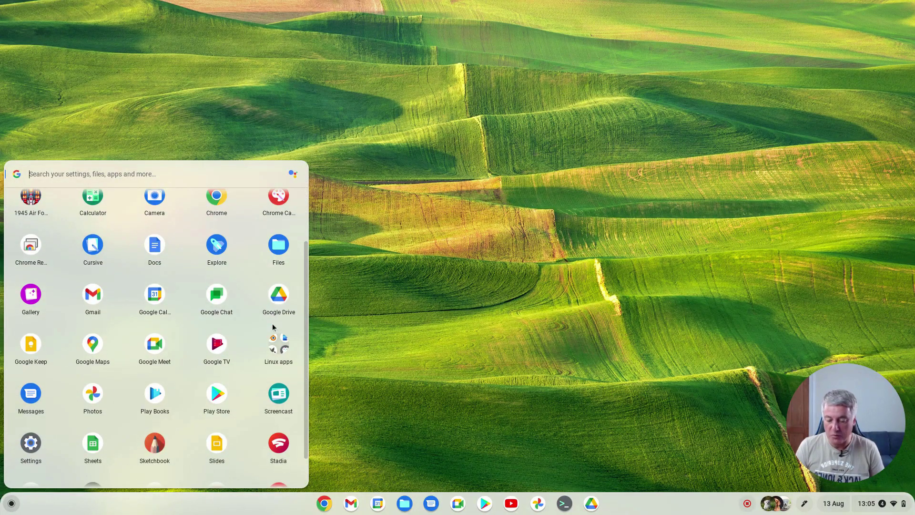
left_click(279, 355)
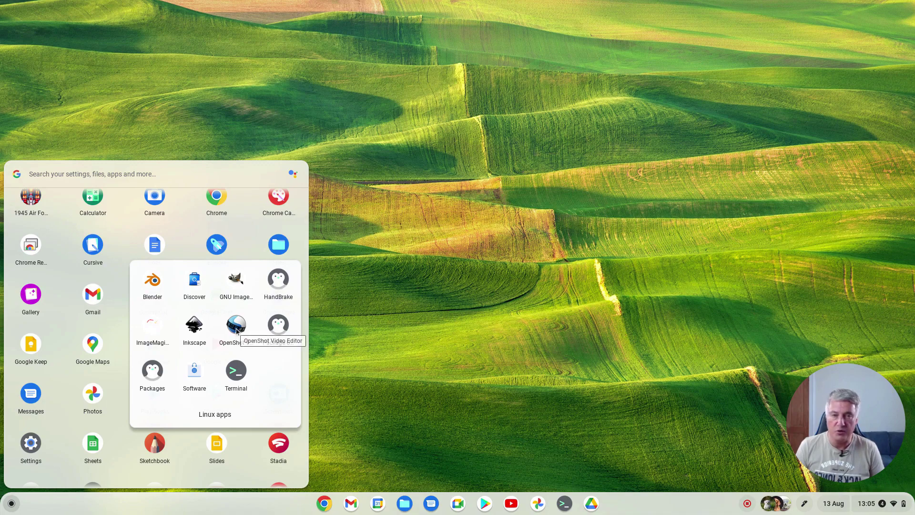
left_click(236, 281)
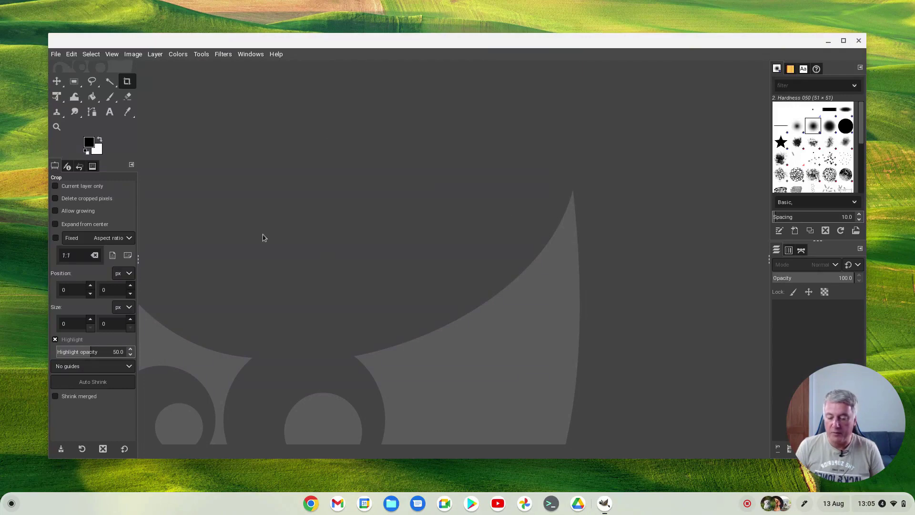
Step: Bring up GIMP's open-image dialog, and view the Linux files folder in the Files app
left_click(55, 54)
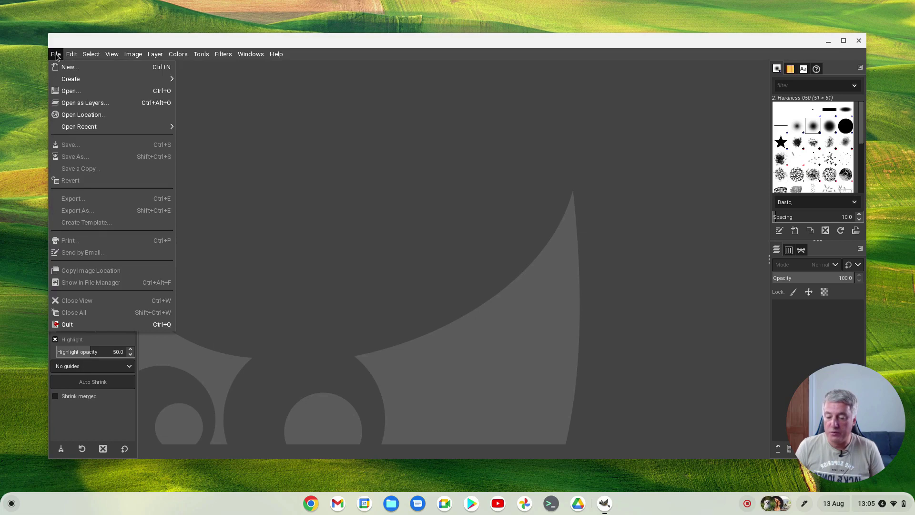
left_click(73, 91)
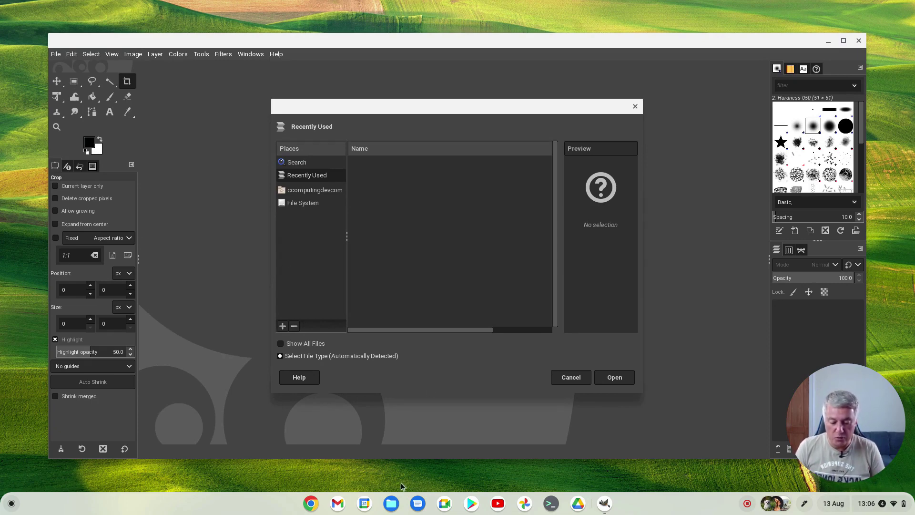
left_click(391, 503)
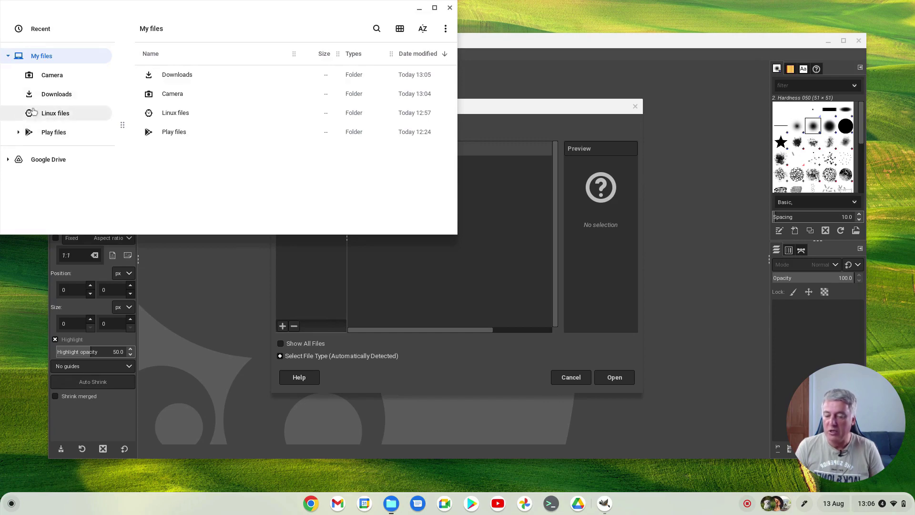
left_click(62, 115)
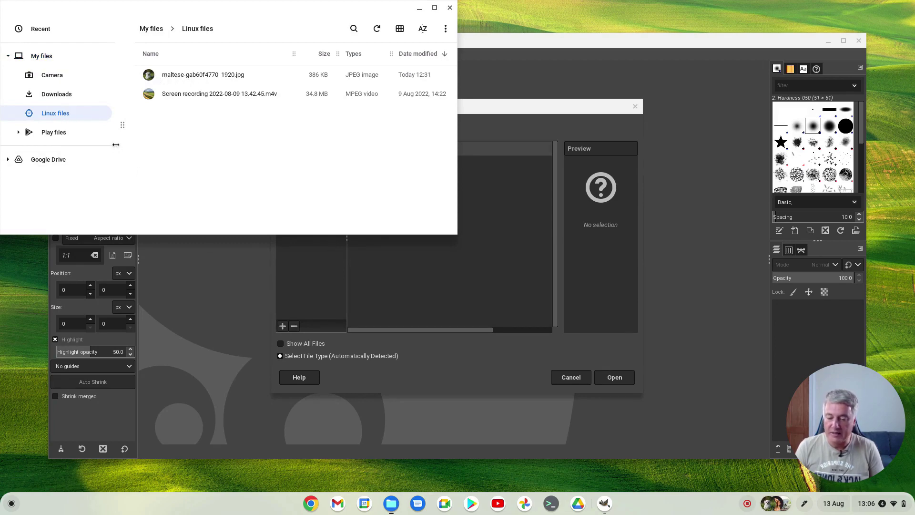
Step: Compare the home folder in GIMP's open-image dialog with the Linux files folder, and cancel the dialog
left_click(528, 131)
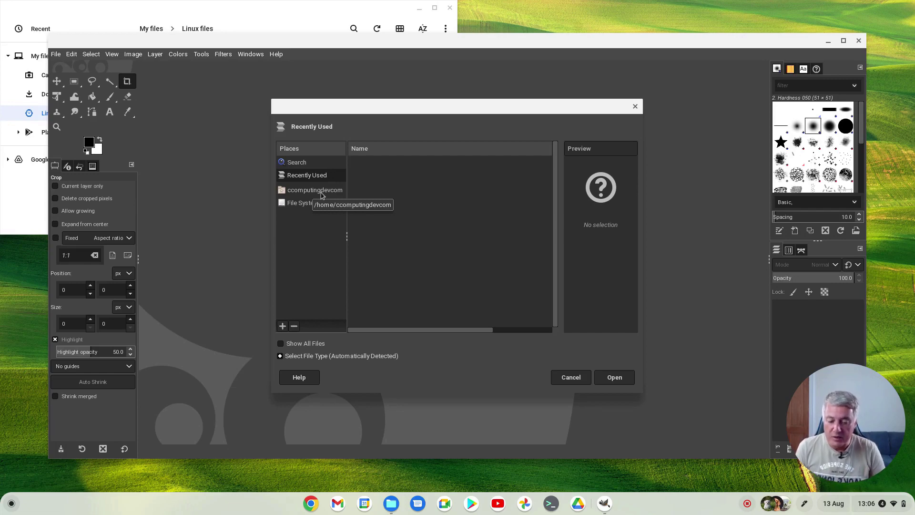
left_click(306, 191)
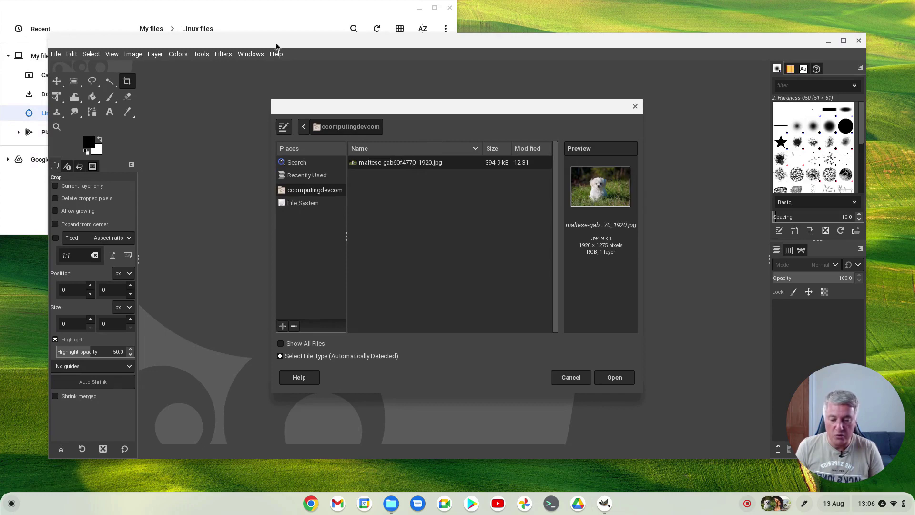
left_click(273, 30)
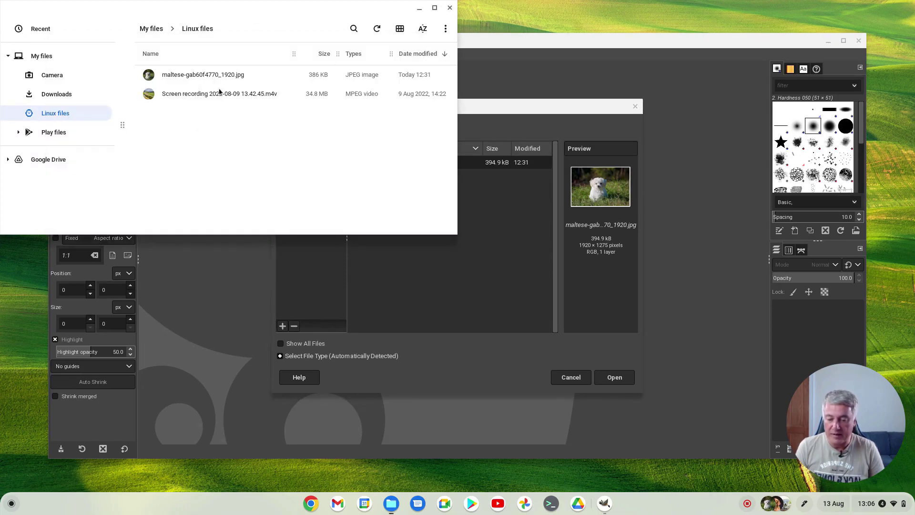
left_click(501, 131)
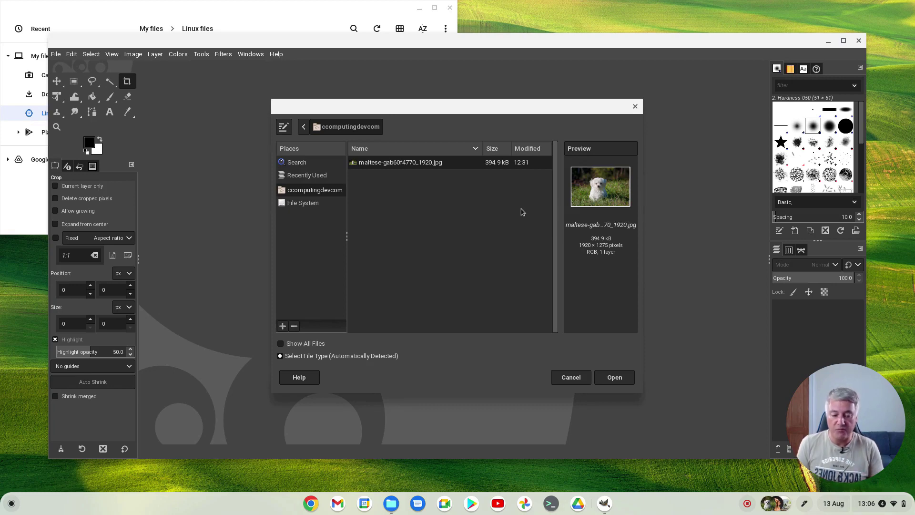
left_click(571, 378)
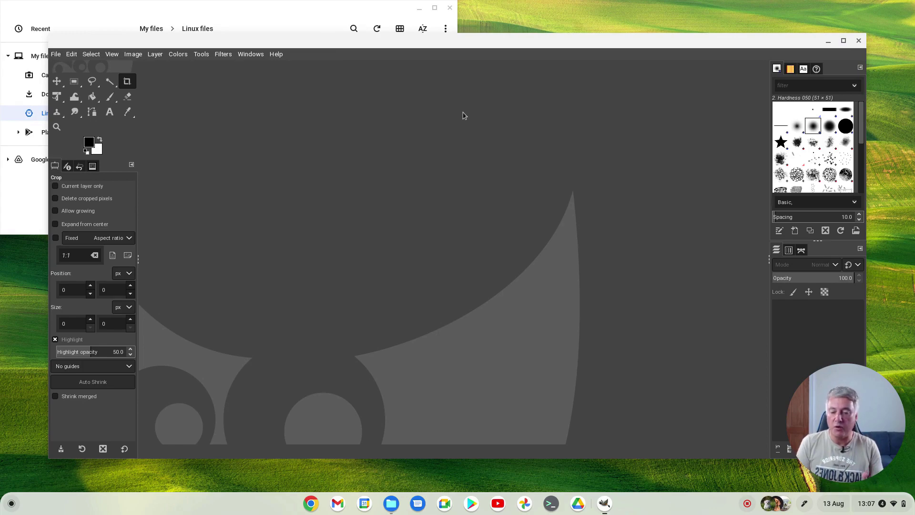
Step: Share the Downloads folder with Linux from the Files app
left_click(172, 18)
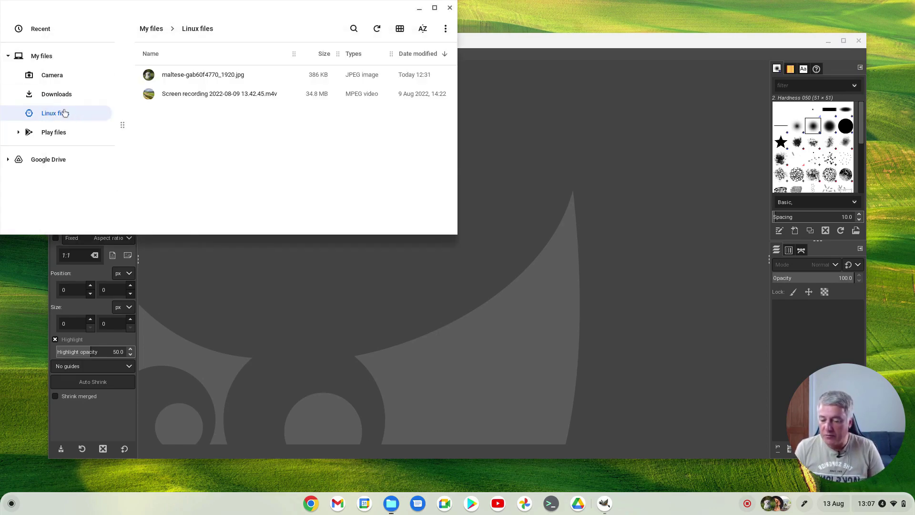
left_click(56, 98)
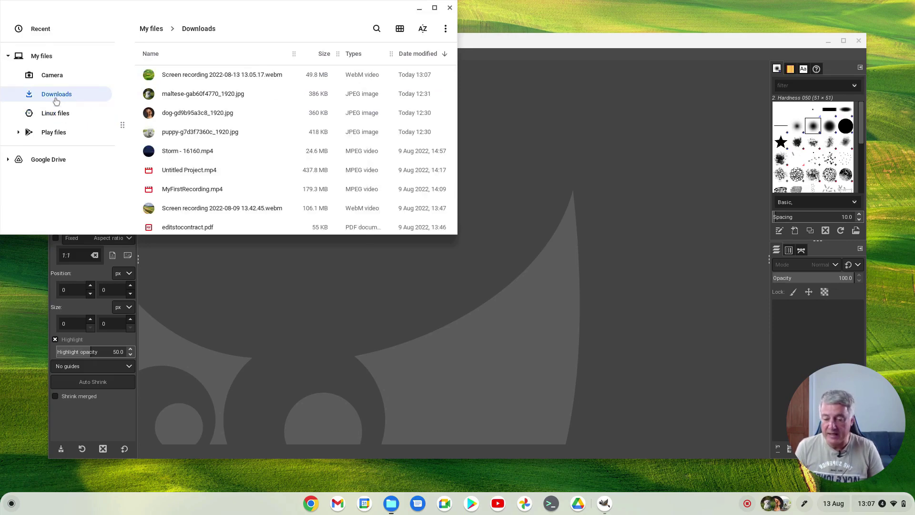
right_click(55, 97)
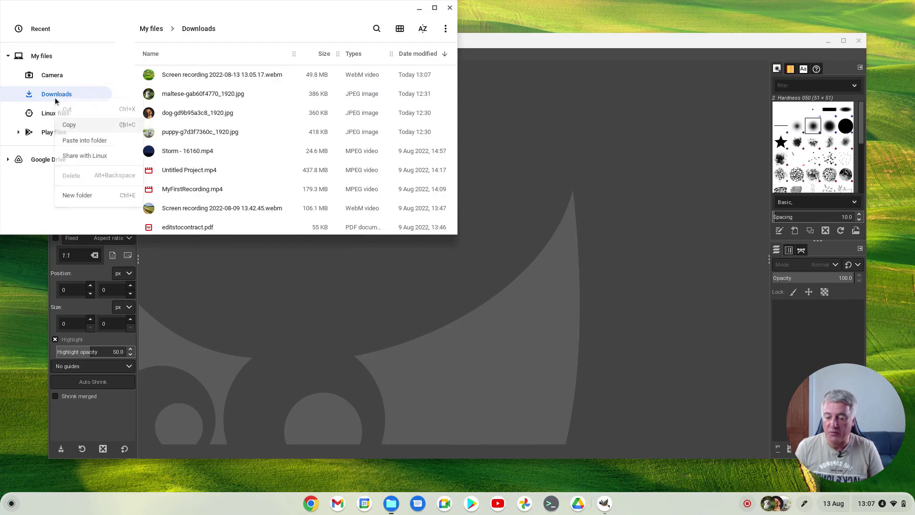
left_click(95, 157)
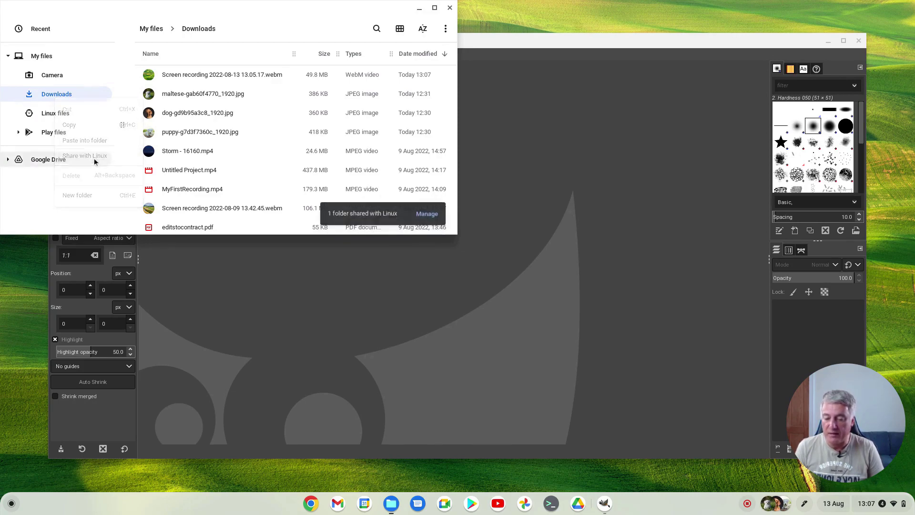
Step: Check the sharing status of the Downloads folder and review the shared folders list in Settings
left_click(49, 115)
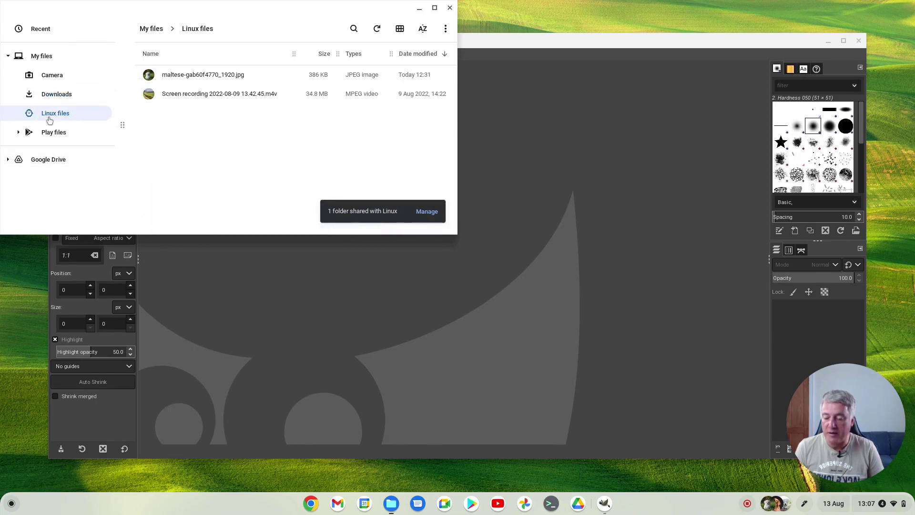
left_click(53, 97)
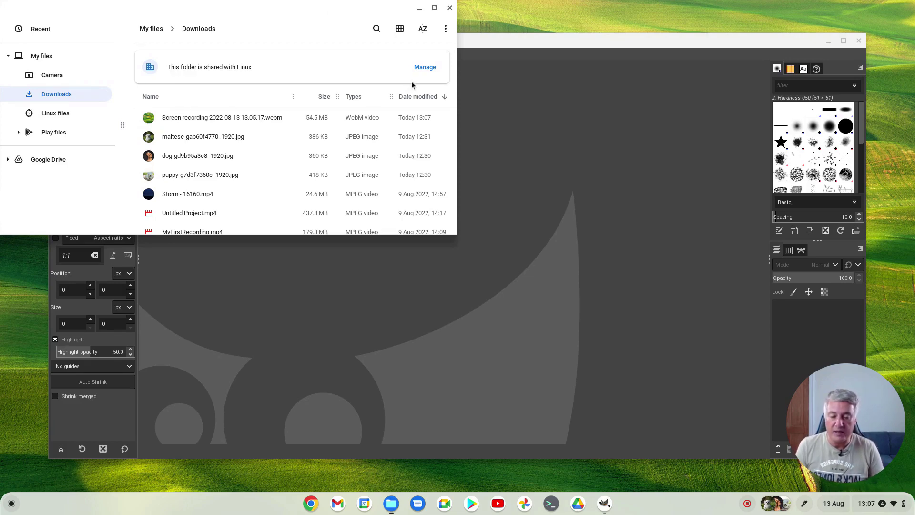
left_click(431, 69)
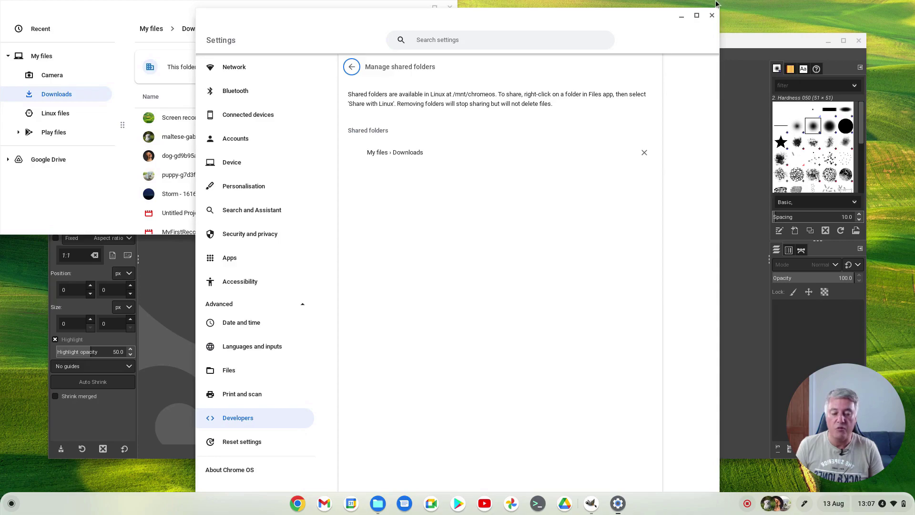
left_click(714, 16)
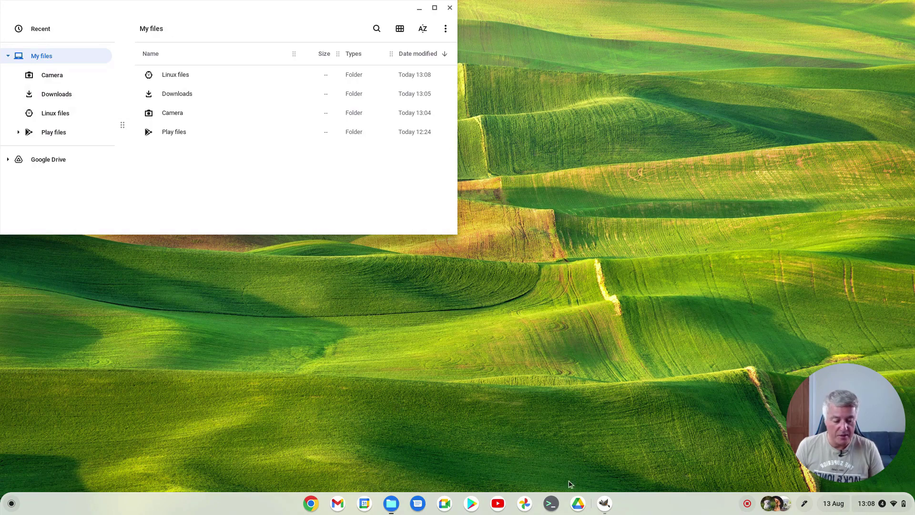
Step: Switch to GIMP and browse to /mnt/chromeos/MyFiles/Downloads from File System in the open-image dialog
left_click(606, 505)
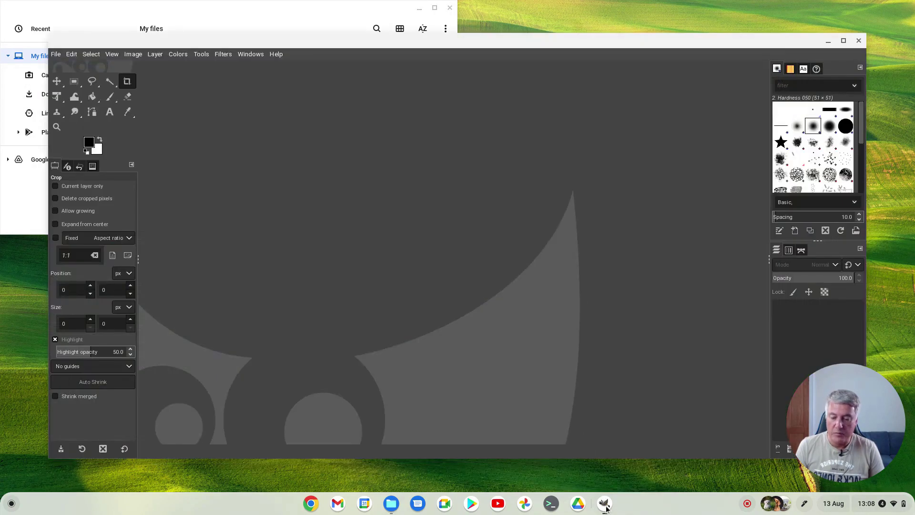
left_click(56, 55)
left_click(69, 91)
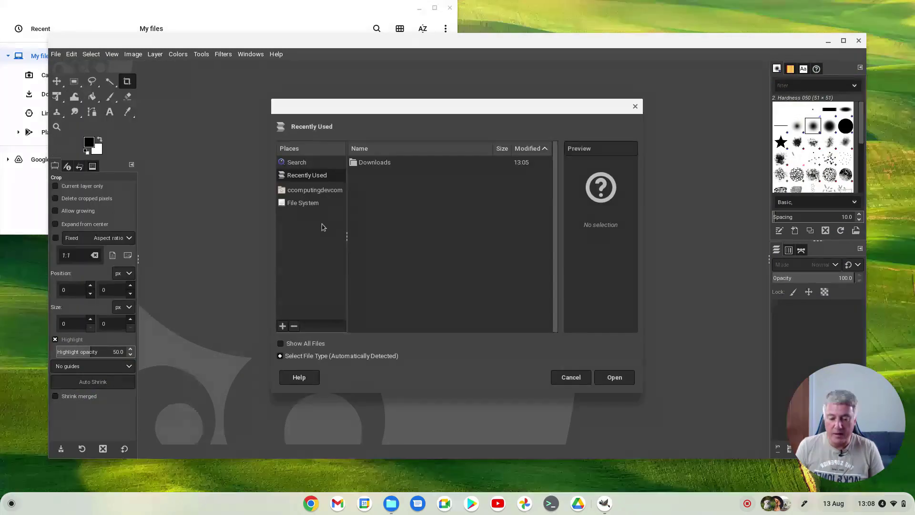
left_click(310, 203)
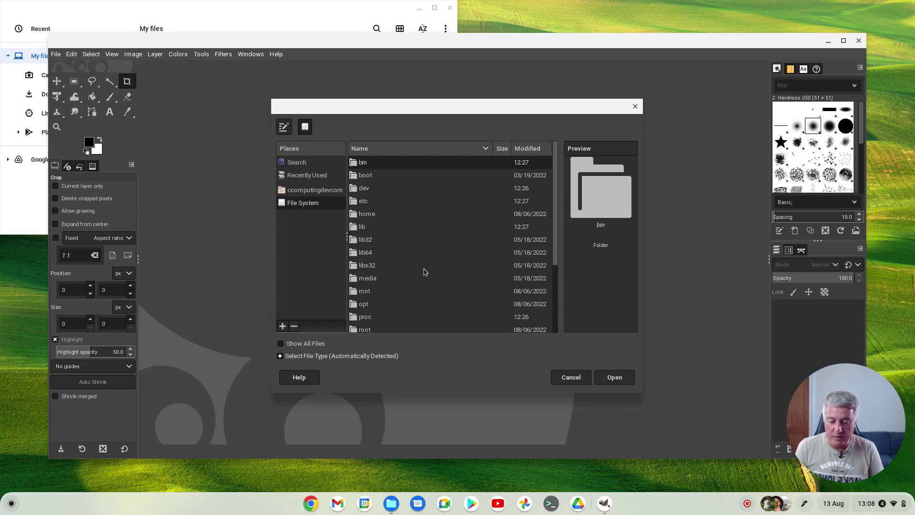
double_click(363, 293)
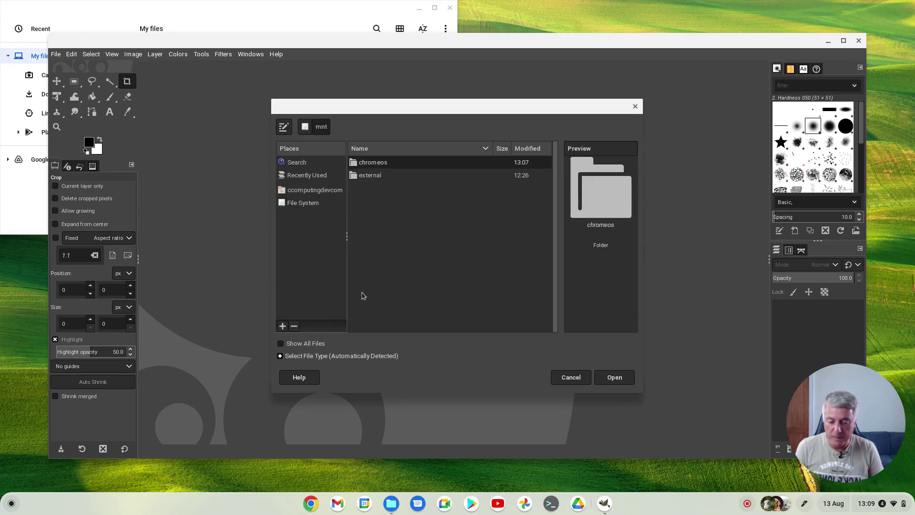
double_click(383, 165)
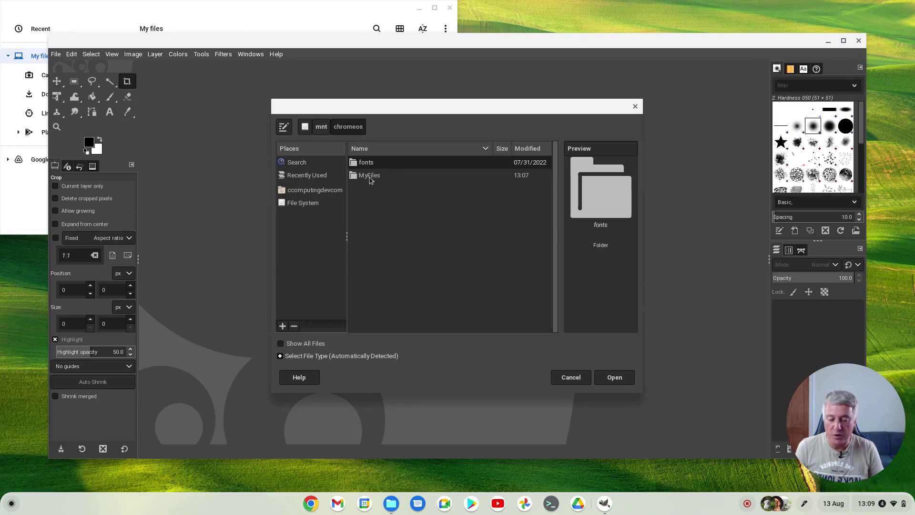
double_click(370, 177)
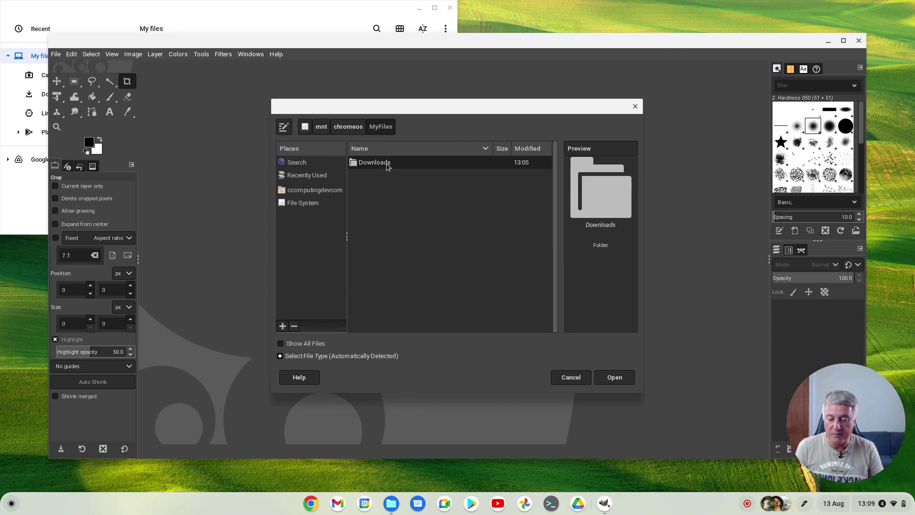
double_click(387, 166)
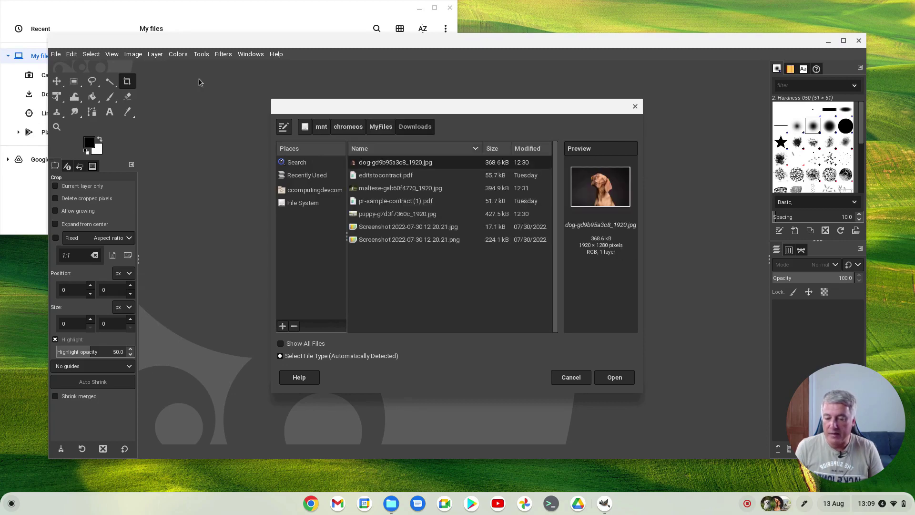
Step: Compare the Downloads folder in the Files app with the listing in GIMP's open-image dialog
left_click(121, 13)
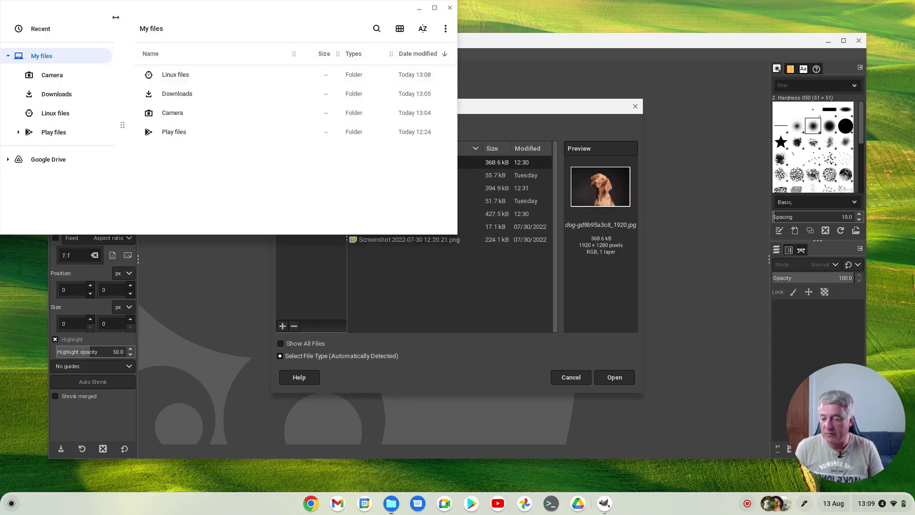
left_click(57, 96)
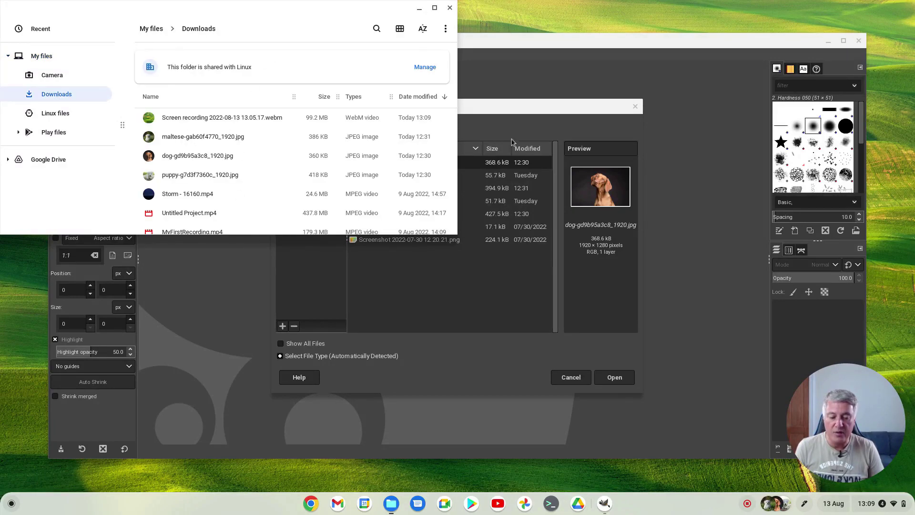
left_click(525, 127)
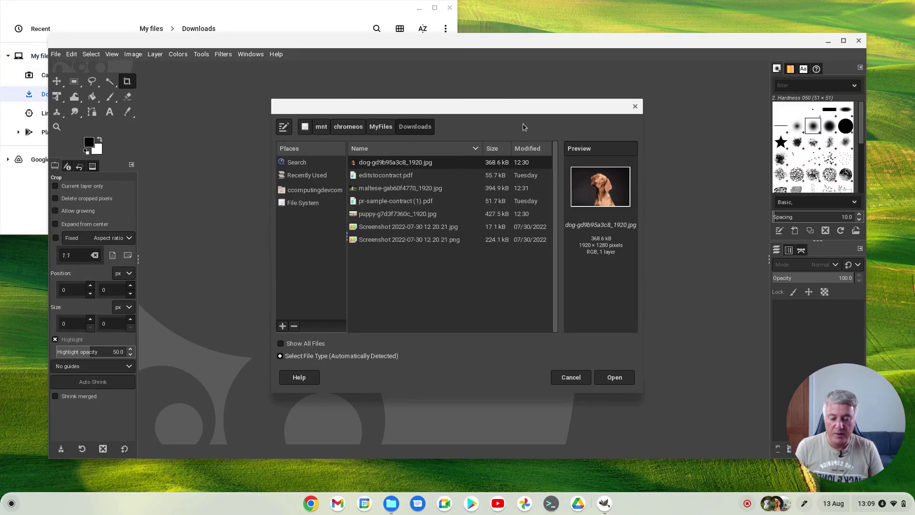
Step: Retrace the path from File System through mnt, chromeos and MyFiles to Downloads in the open-image dialog
left_click(303, 204)
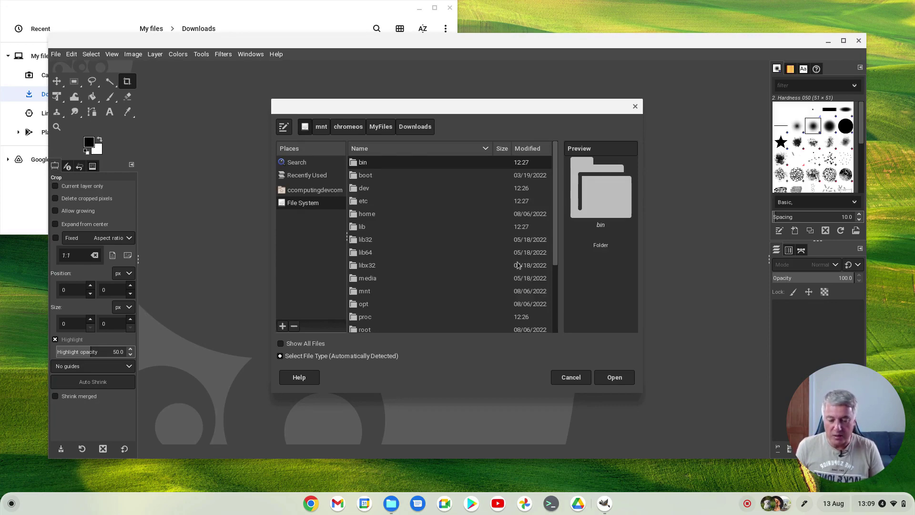
double_click(367, 293)
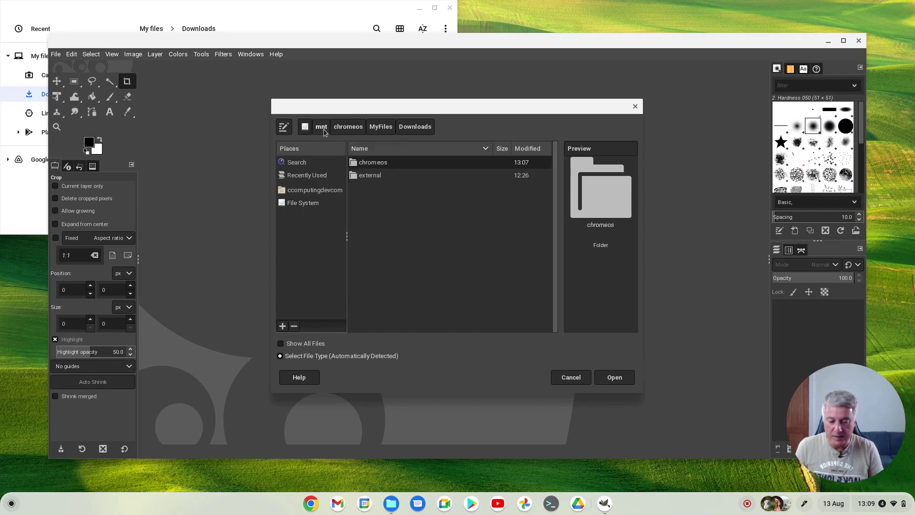
double_click(372, 162)
double_click(378, 177)
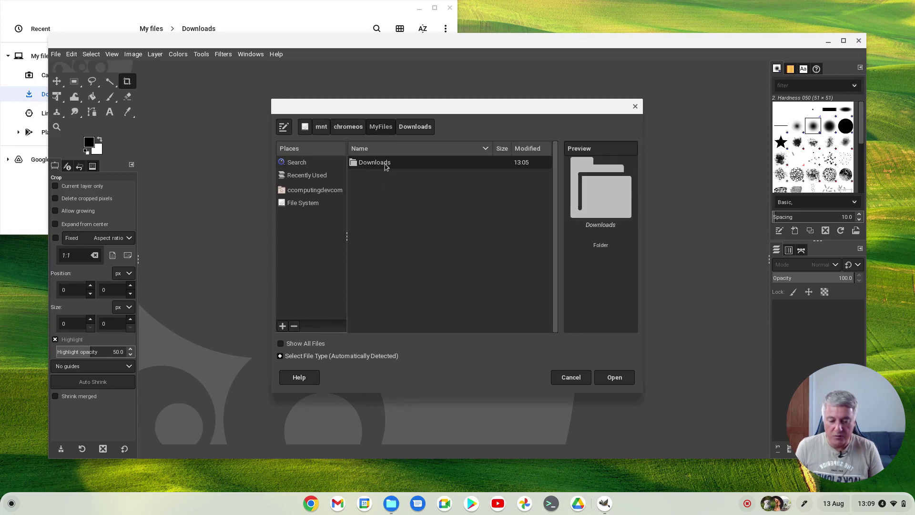
double_click(385, 164)
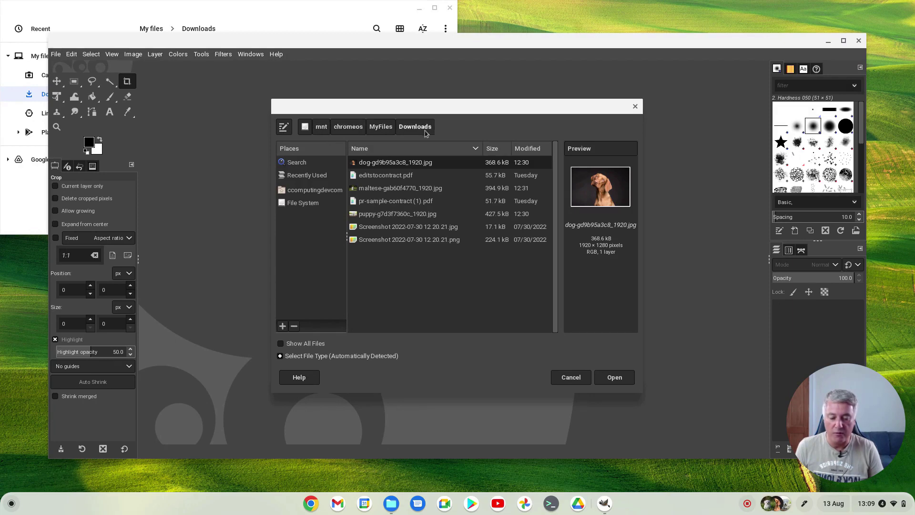
Step: Step back to mnt and return through MyFiles to Downloads along the open-image dialog's path
left_click(322, 127)
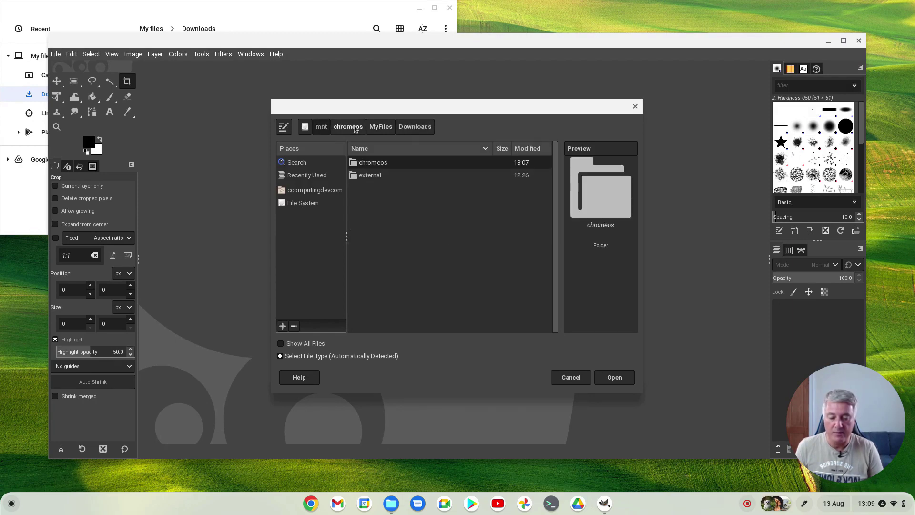
left_click(380, 126)
left_click(415, 128)
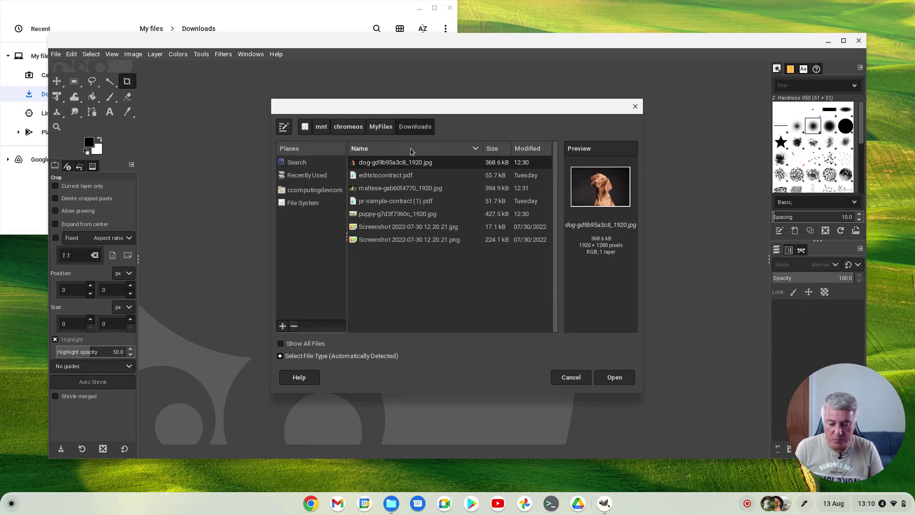
Step: Bookmark the Downloads folder inside MyFiles in the open-image dialog and open it from the new bookmark
left_click(384, 130)
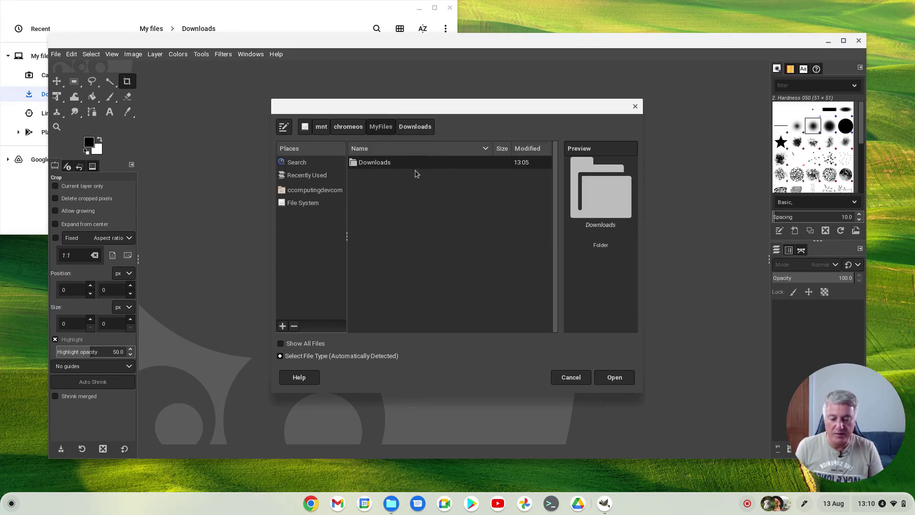
left_click(283, 326)
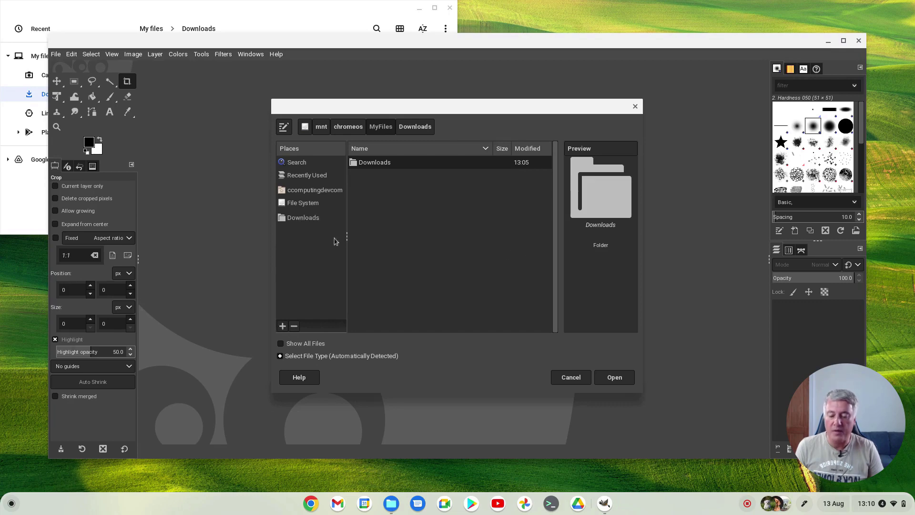
left_click(302, 218)
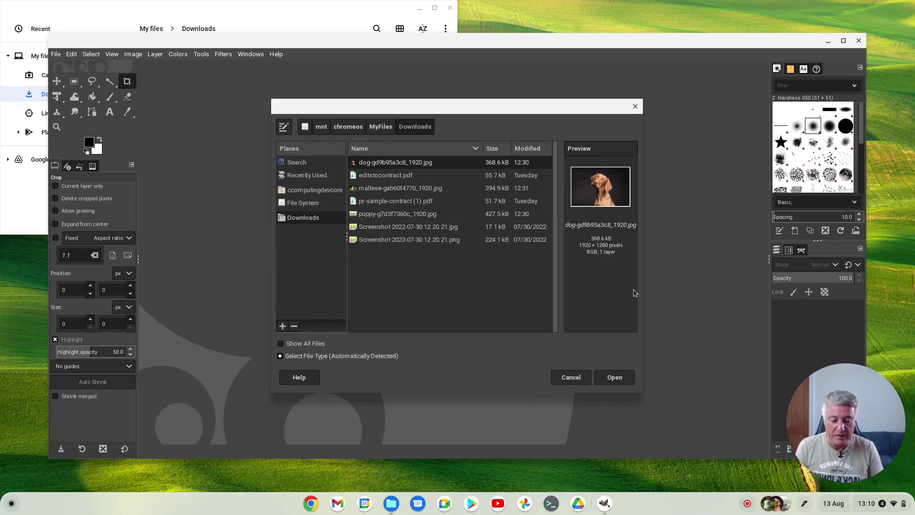
Step: Cancel the open-image dialog, close GIMP and launch OpenShot Video Editor from the Linux apps
left_click(571, 379)
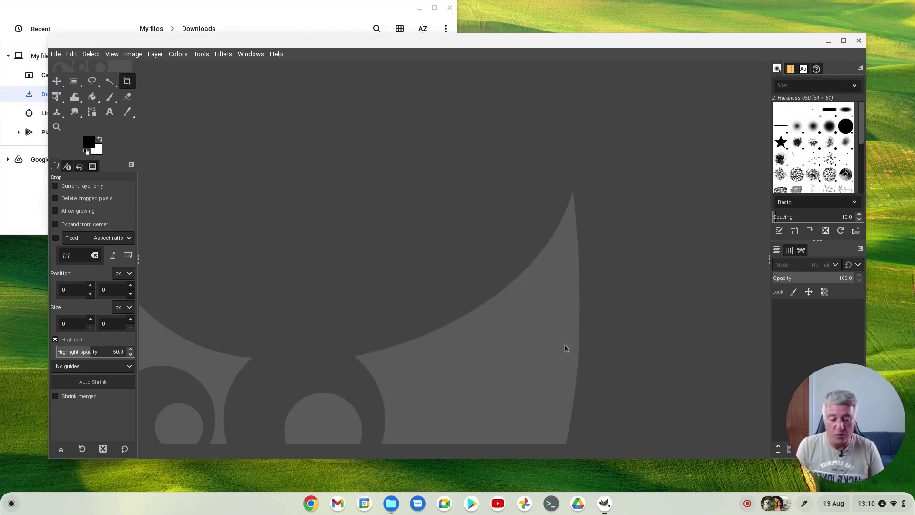
left_click(858, 41)
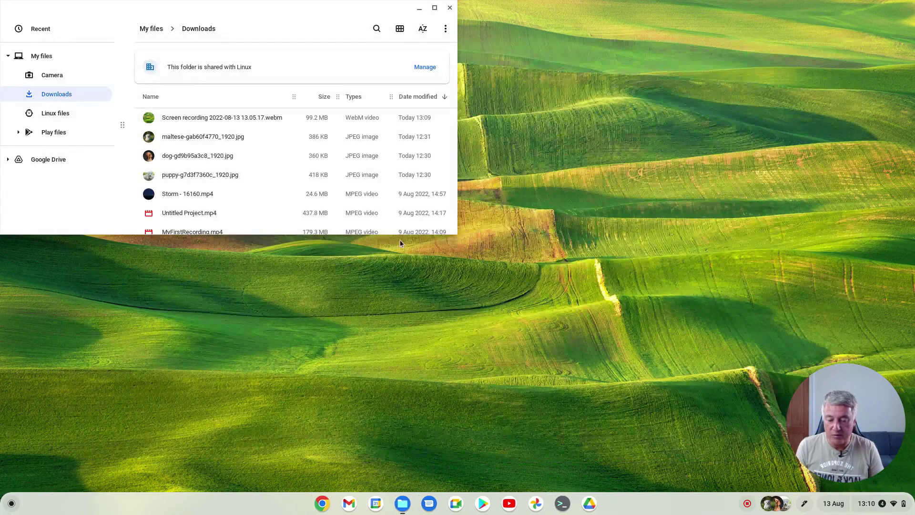
left_click(11, 504)
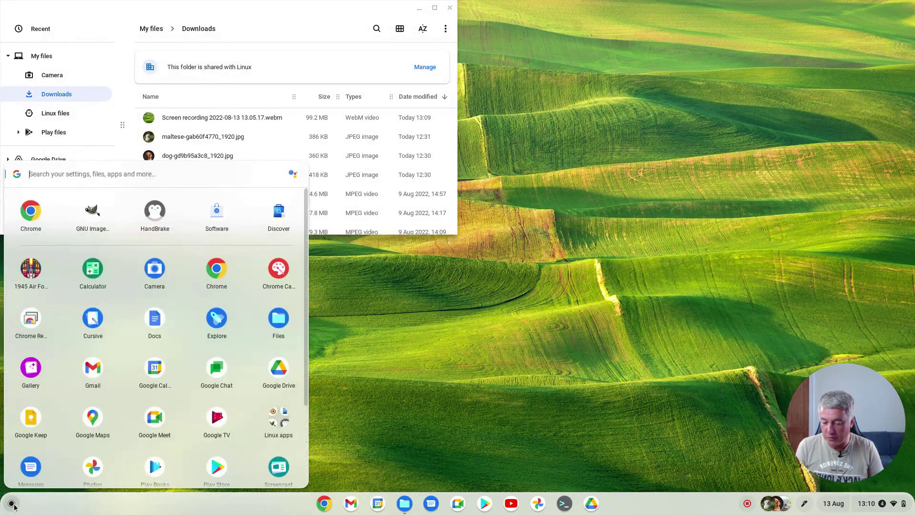
left_click(269, 427)
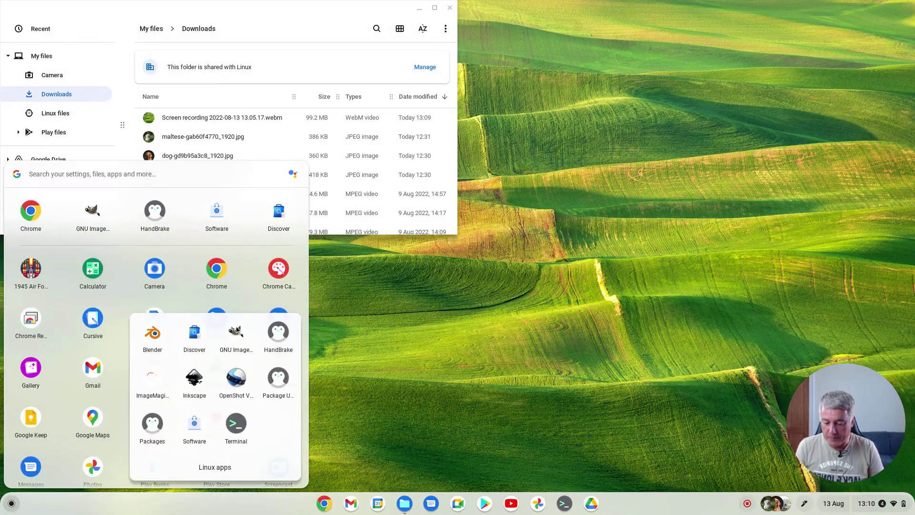
left_click(239, 380)
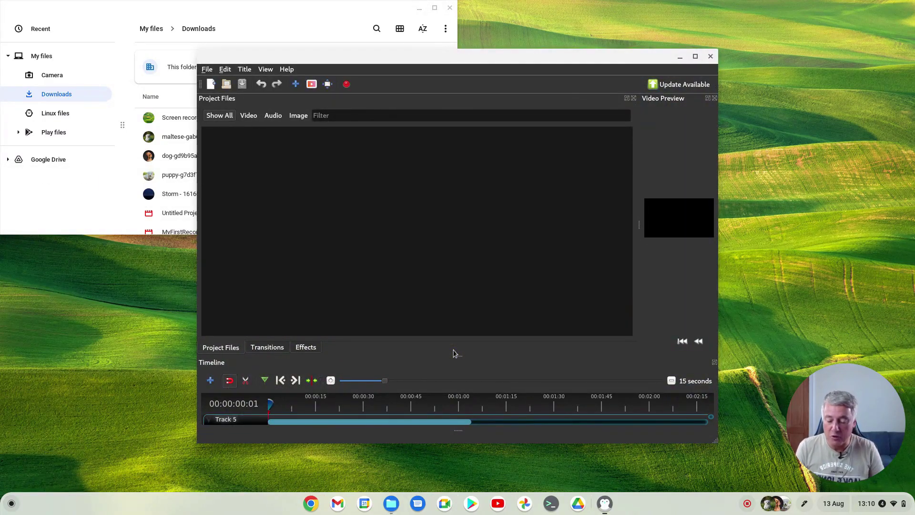
Step: Check the Downloads bookmark and the Linux home folder in OpenShot's open-project dialog, leaving without opening a project
left_click(209, 70)
left_click(233, 92)
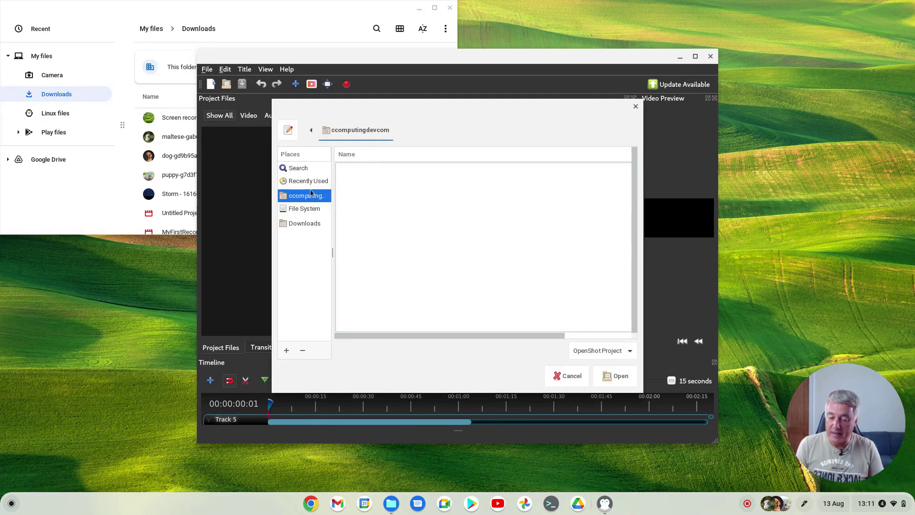
left_click(301, 226)
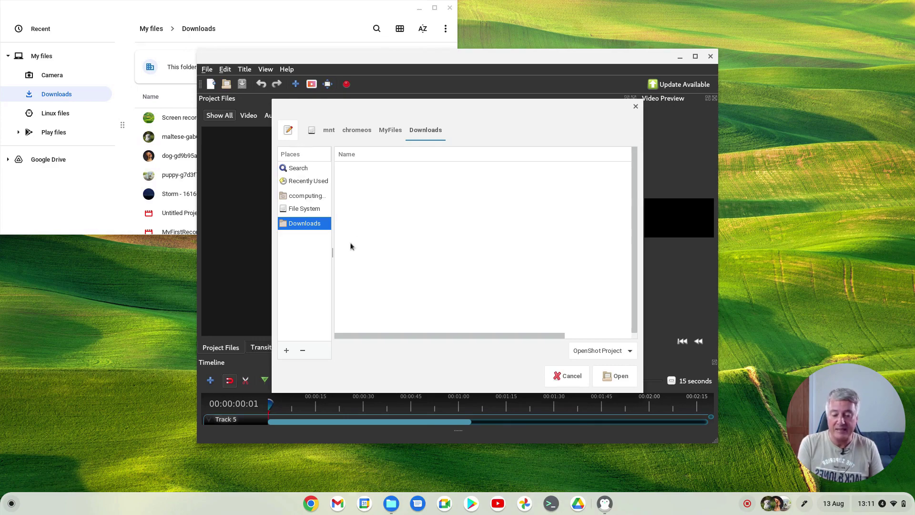
left_click(305, 196)
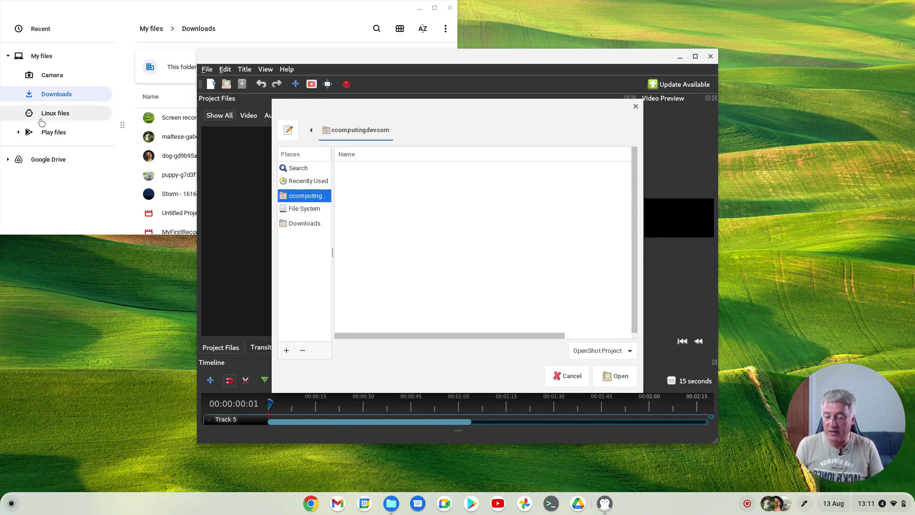
left_click(300, 228)
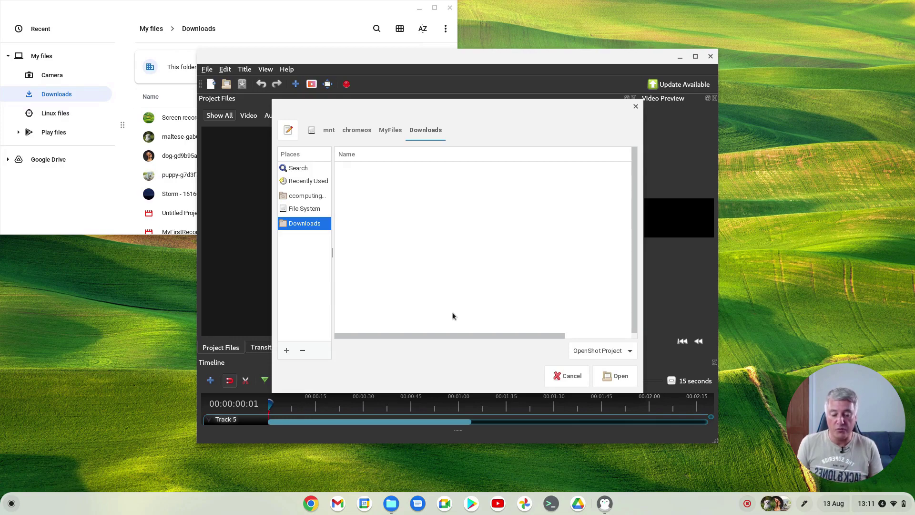
left_click(568, 377)
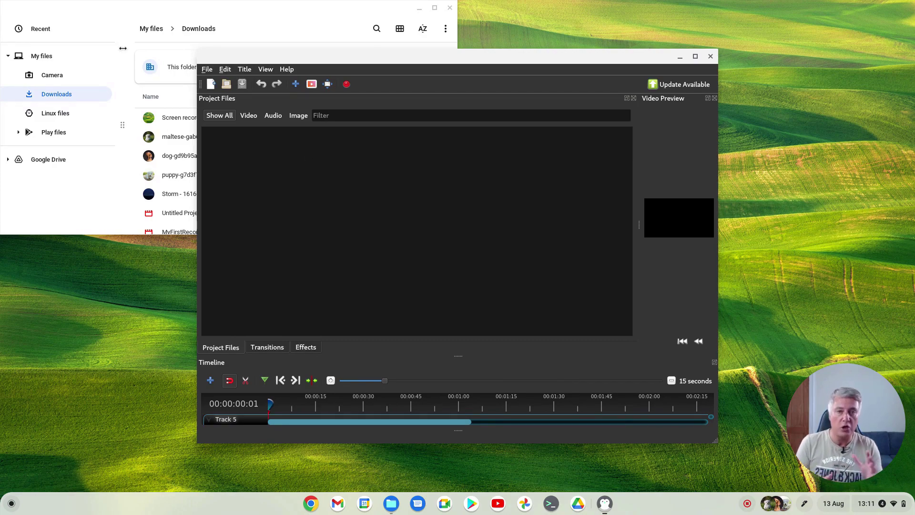
Step: Share Google Drive with Linux in the Files app and minimize its window
left_click(88, 28)
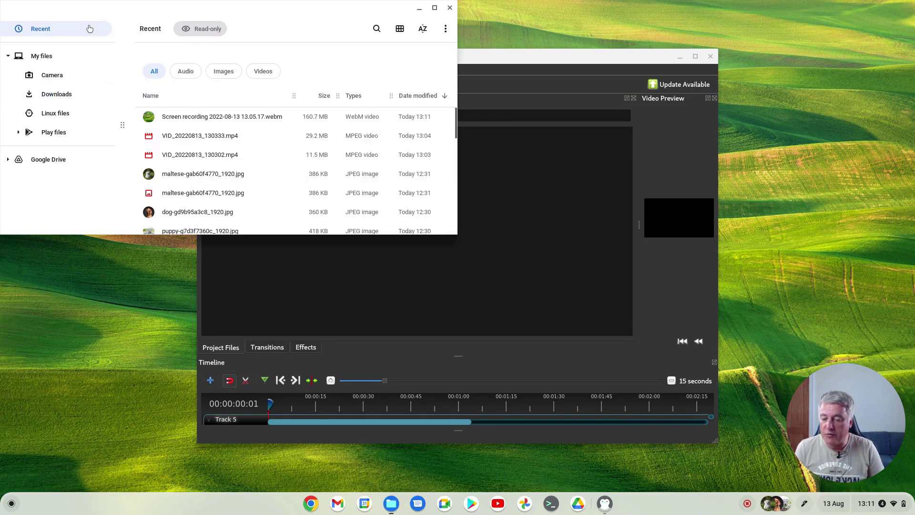
left_click(56, 160)
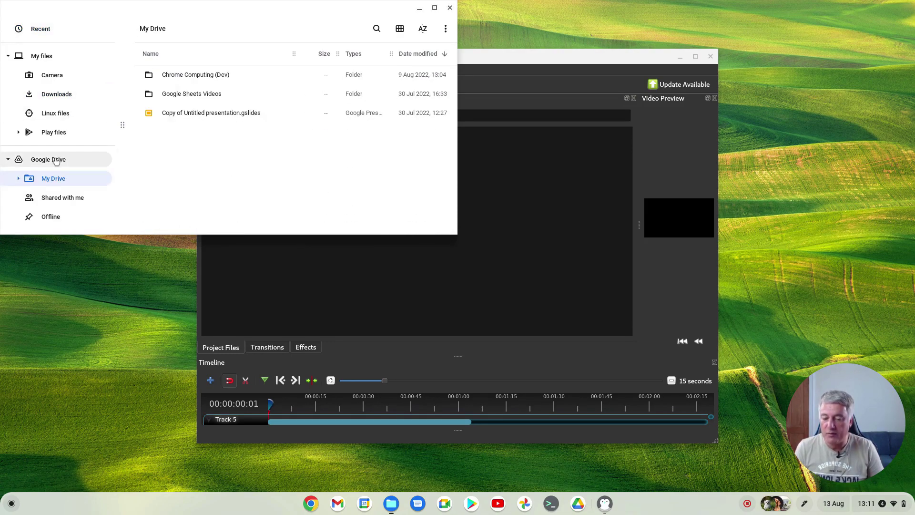
right_click(56, 161)
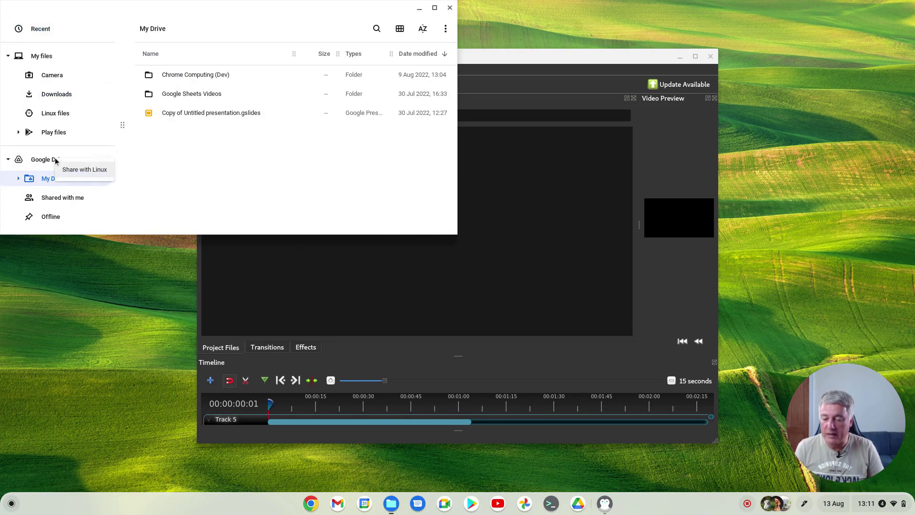
left_click(87, 170)
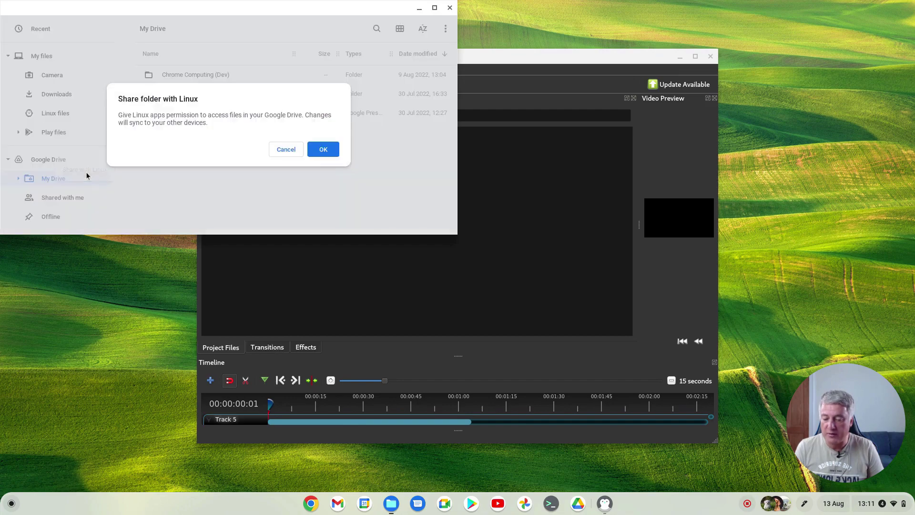
left_click(322, 152)
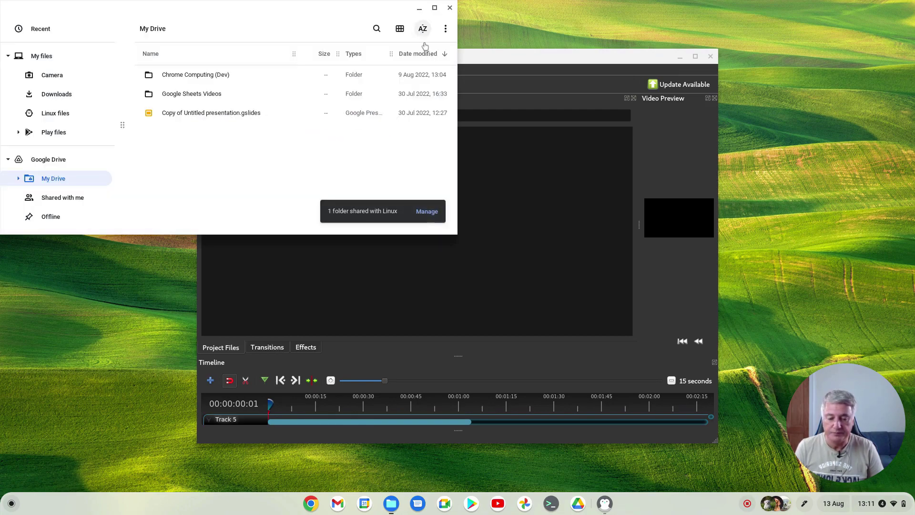
left_click(421, 9)
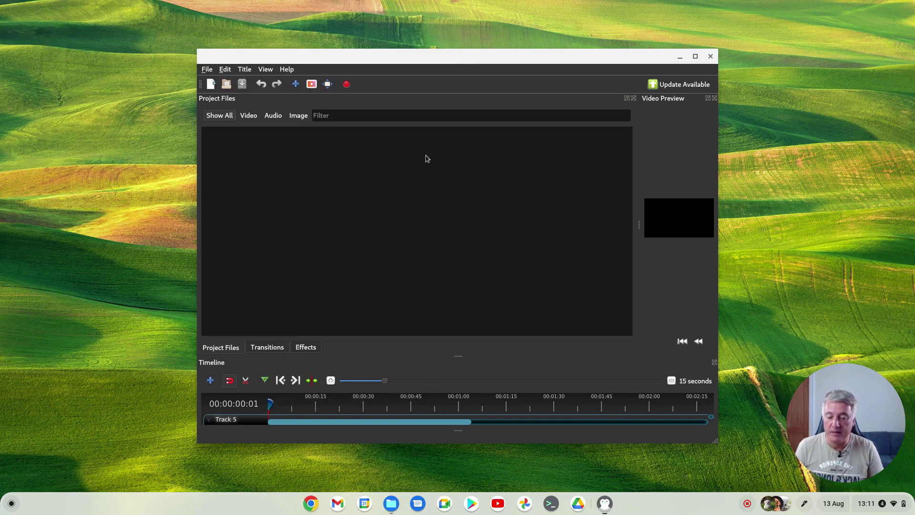
Step: Browse from File System to /mnt/chromeos in OpenShot's open-project dialog and bookmark the GoogleDrive folder
left_click(207, 69)
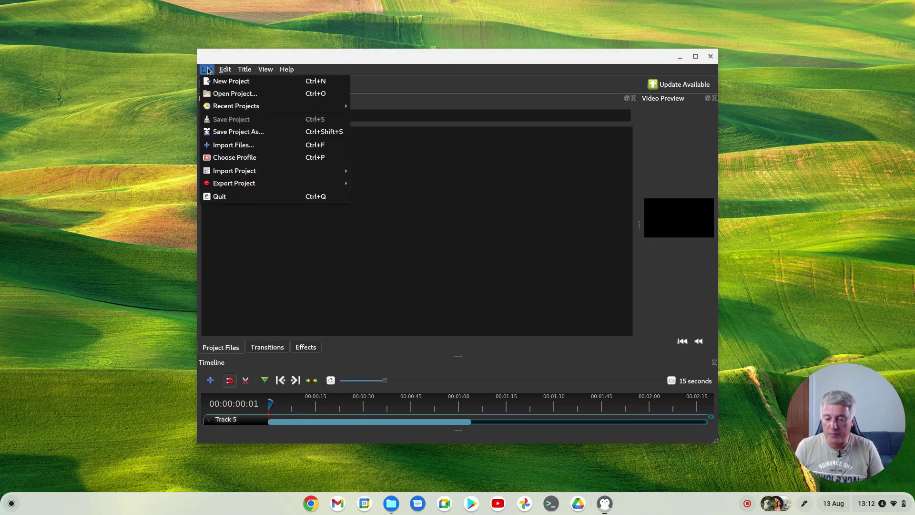
left_click(233, 93)
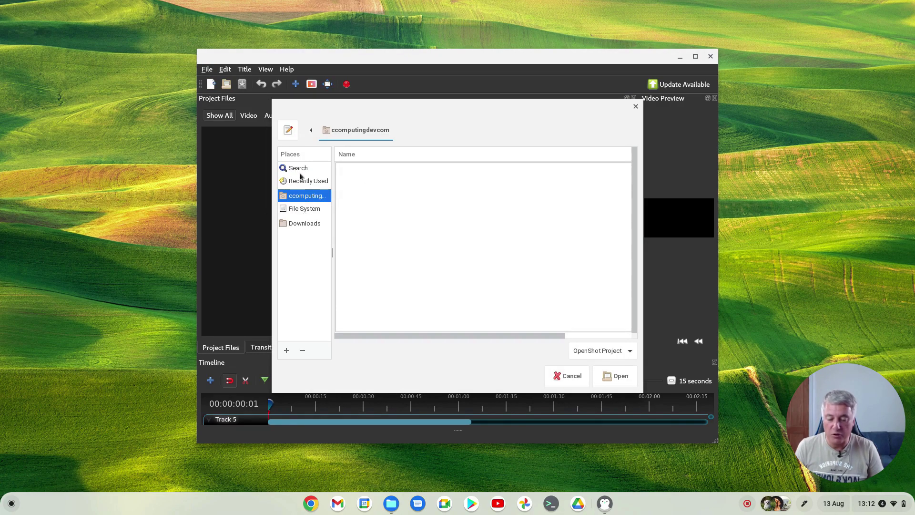
left_click(305, 209)
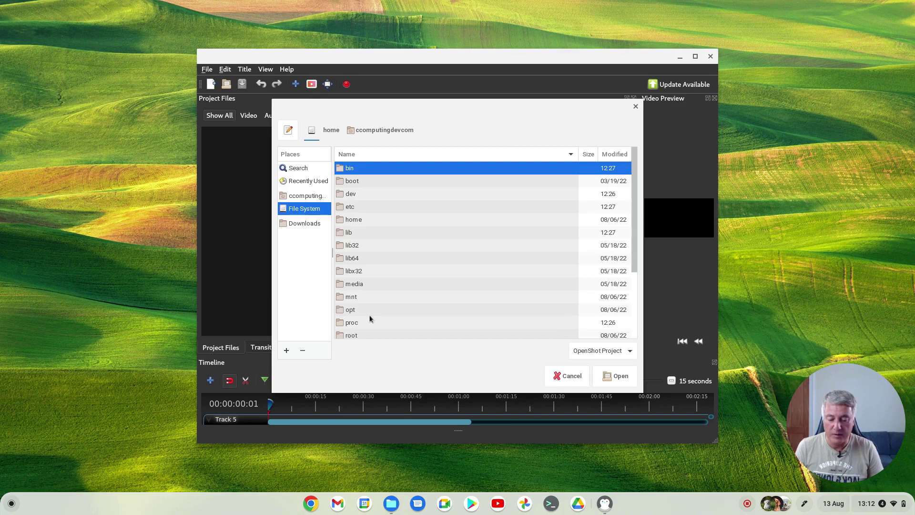
double_click(352, 297)
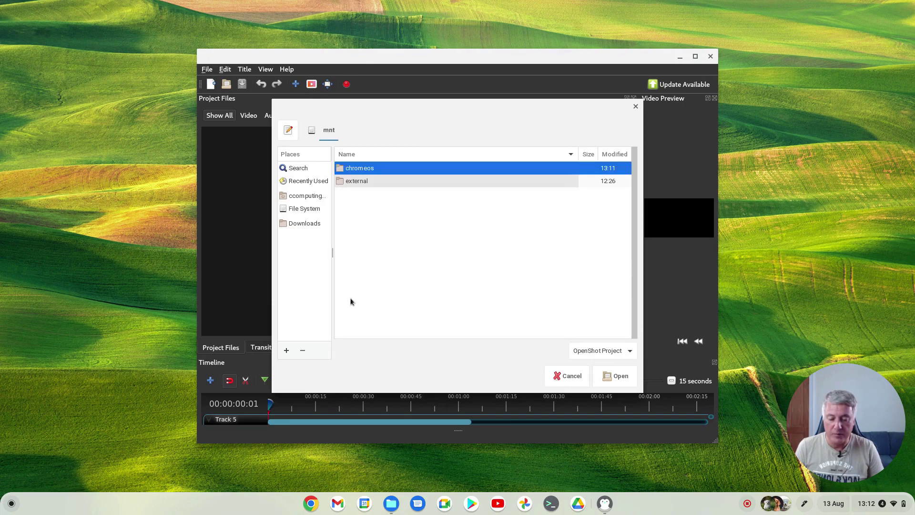
double_click(368, 170)
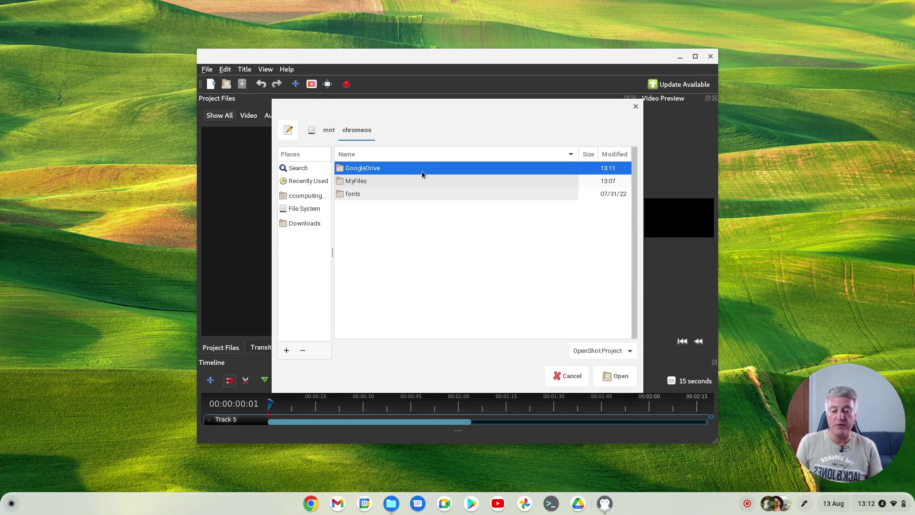
right_click(368, 171)
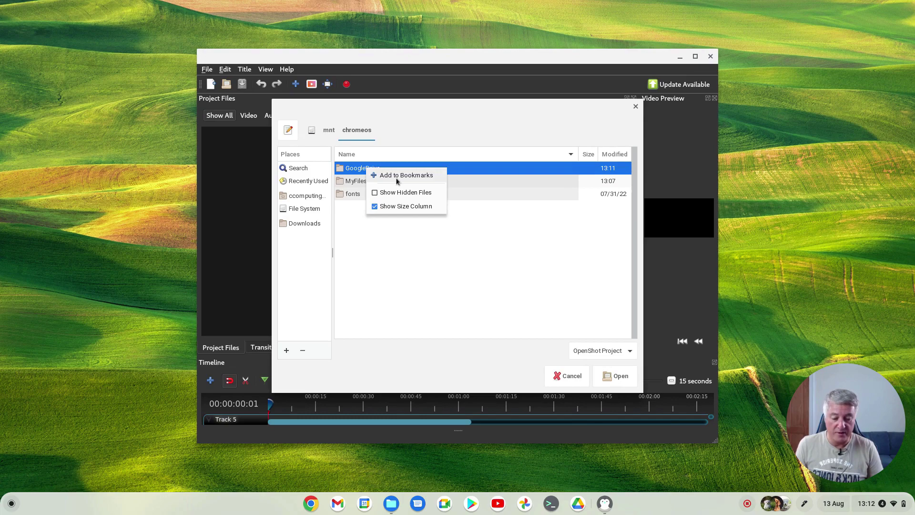
left_click(428, 267)
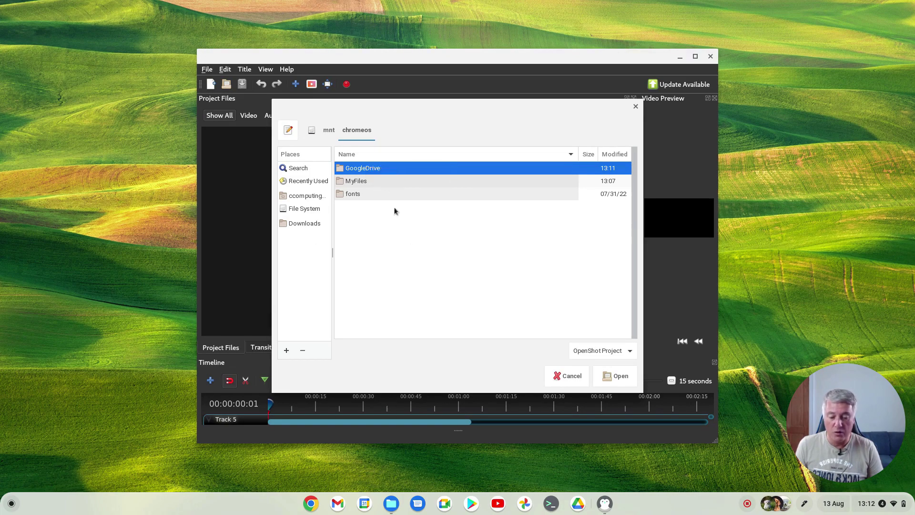
left_click(287, 351)
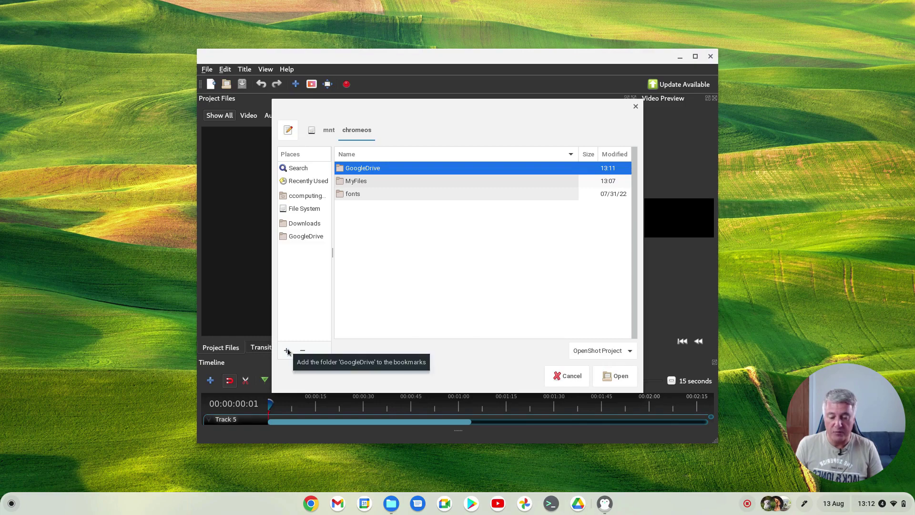
Step: View the GoogleDrive and Downloads folders through their bookmarks and dismiss the open-project dialog
left_click(304, 237)
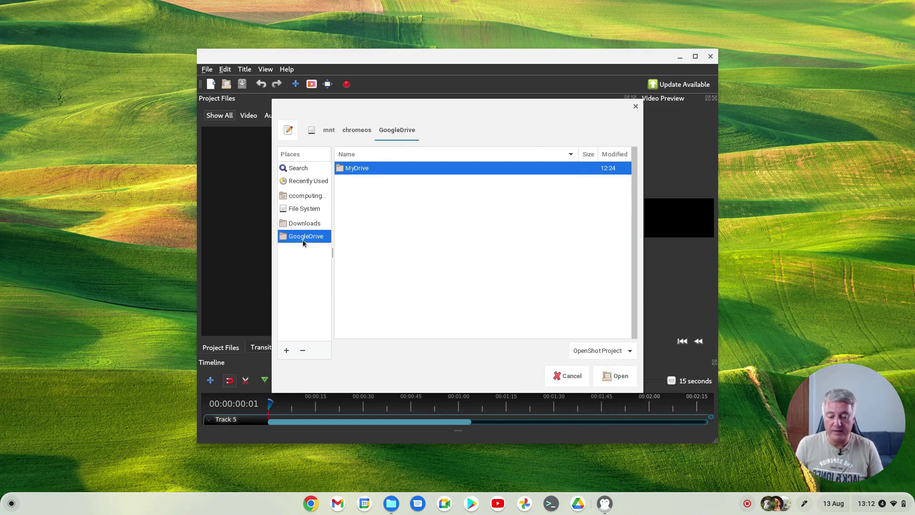
left_click(298, 224)
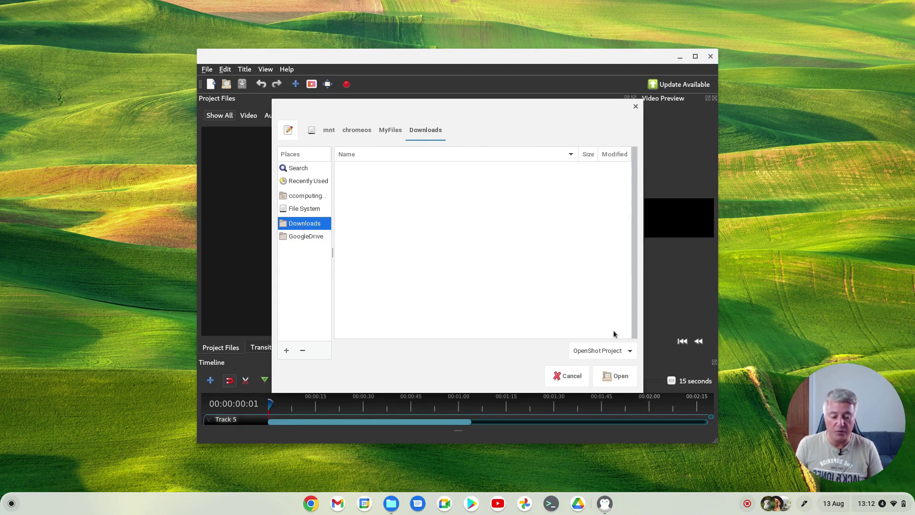
left_click(562, 379)
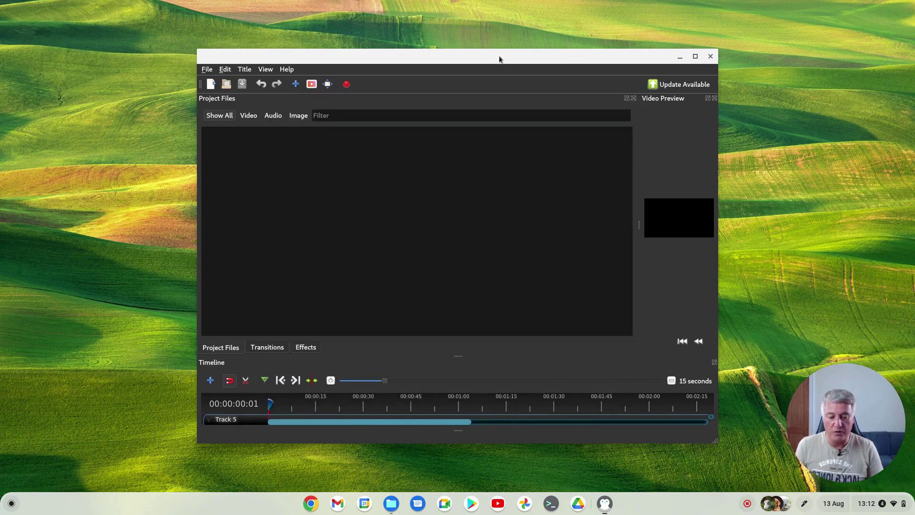
Step: Close OpenShot and launch GNU Image Manipulation Program from the Linux apps
left_click(710, 61)
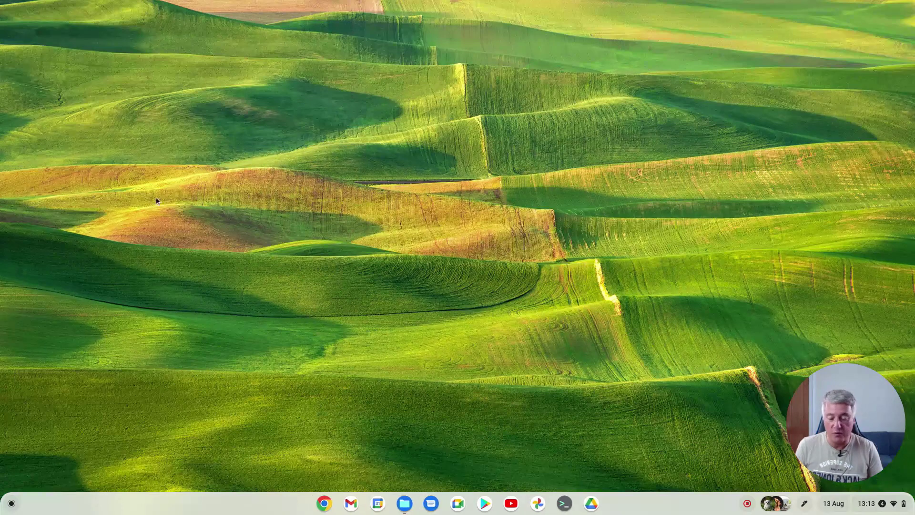
key("super")
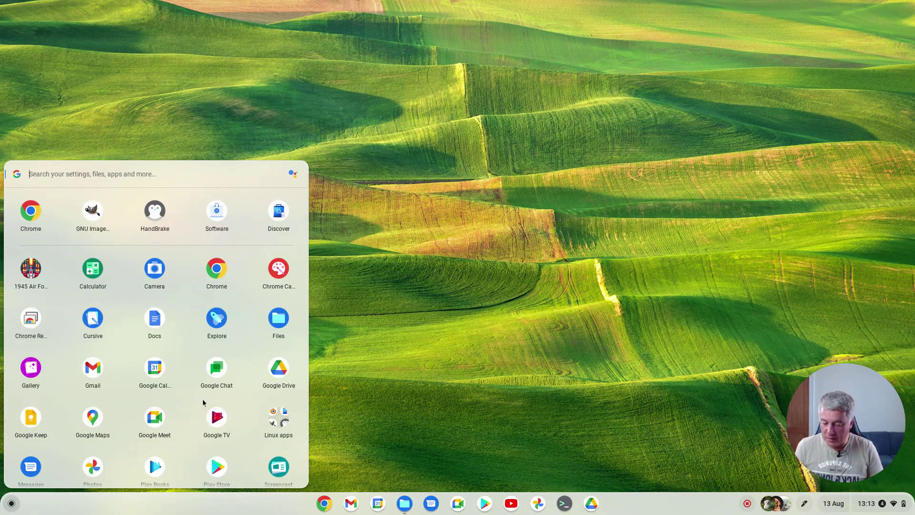
left_click(273, 430)
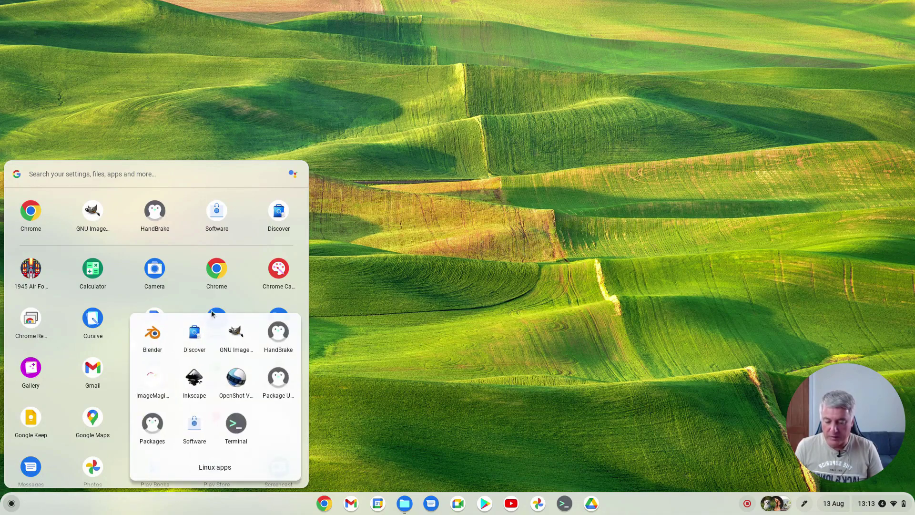
left_click(239, 333)
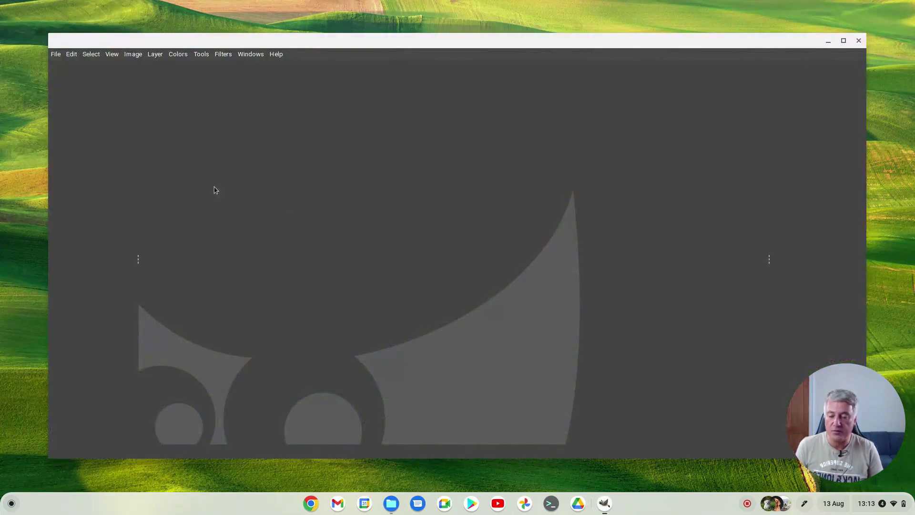
Step: View the Downloads folder through its bookmark in GIMP's open-image dialog
left_click(56, 54)
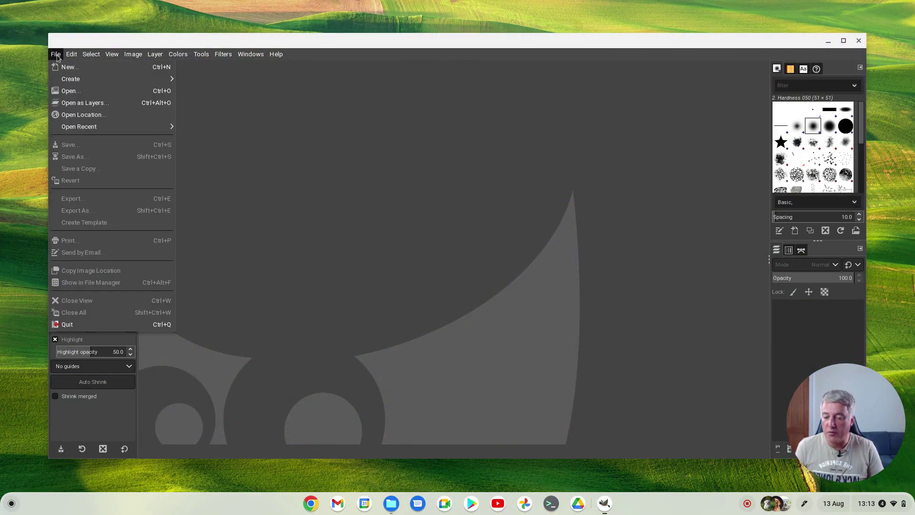
left_click(72, 91)
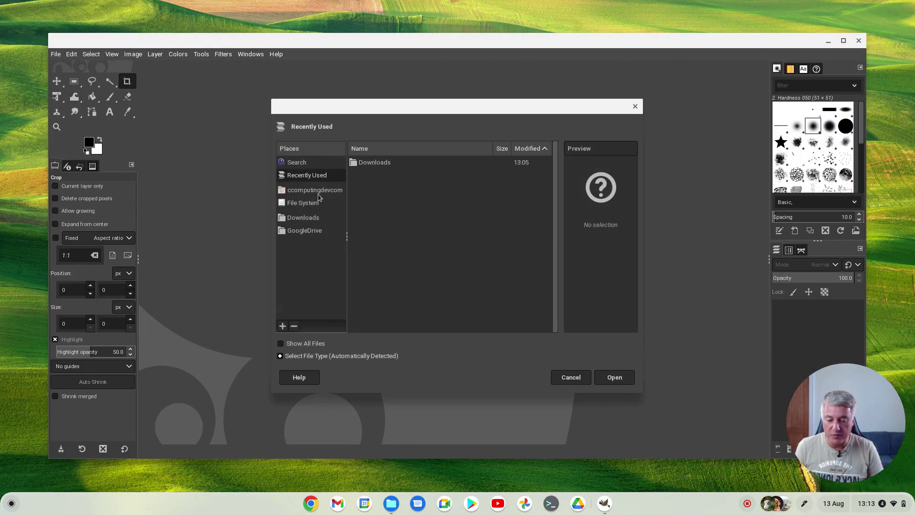
left_click(309, 219)
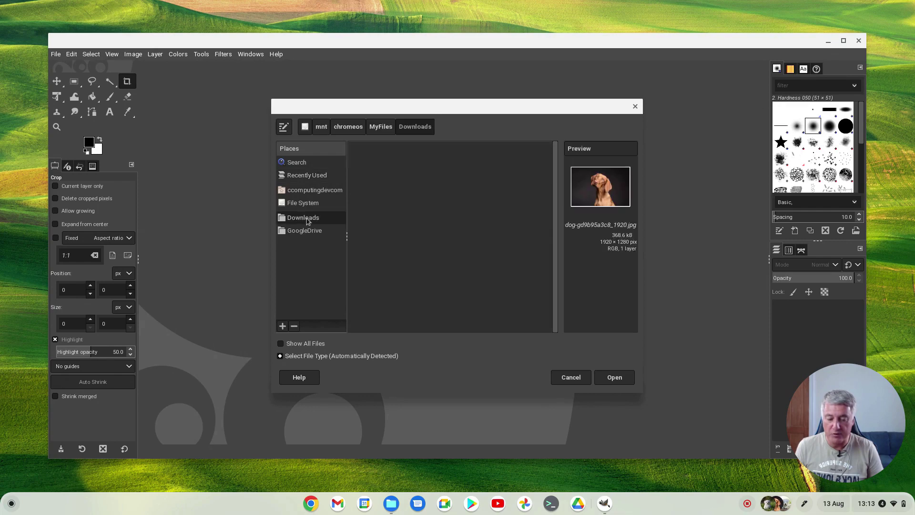
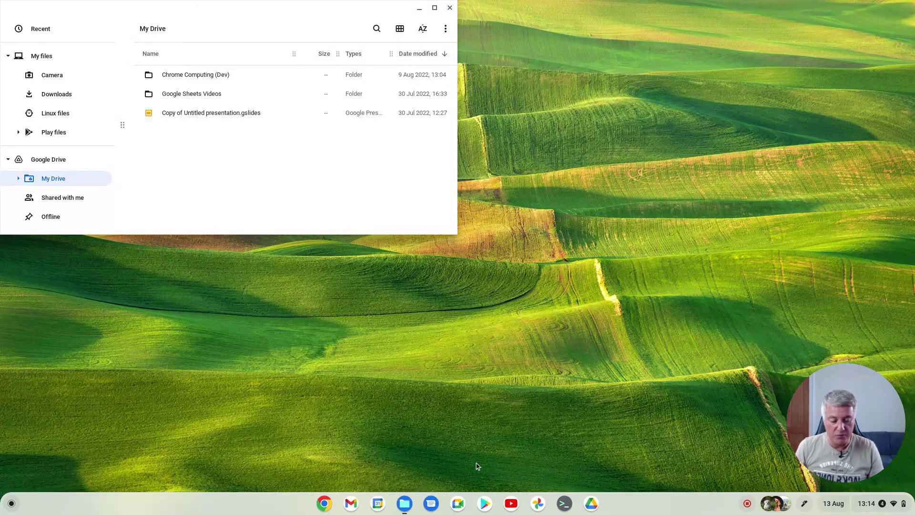
Step: Launch GIMP again and check the bookmarked places in its open-image dialog, leaving without opening an image
left_click(12, 503)
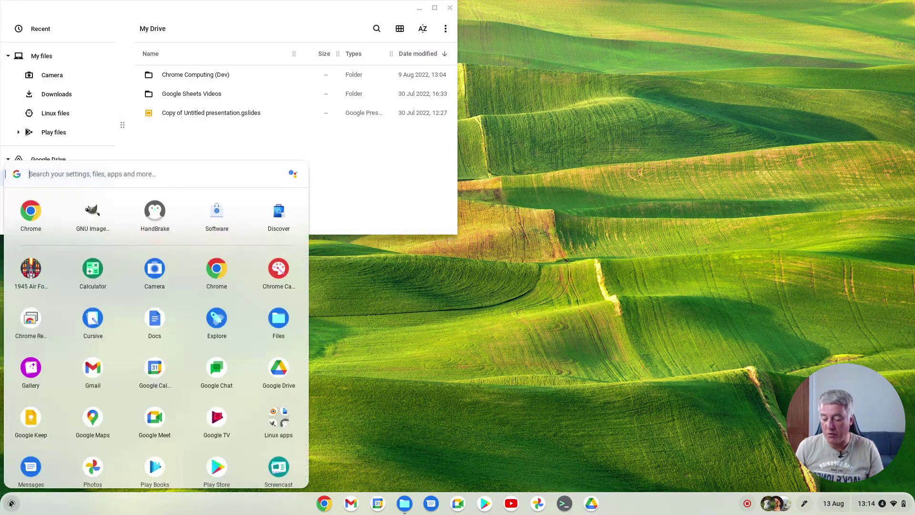
left_click(274, 418)
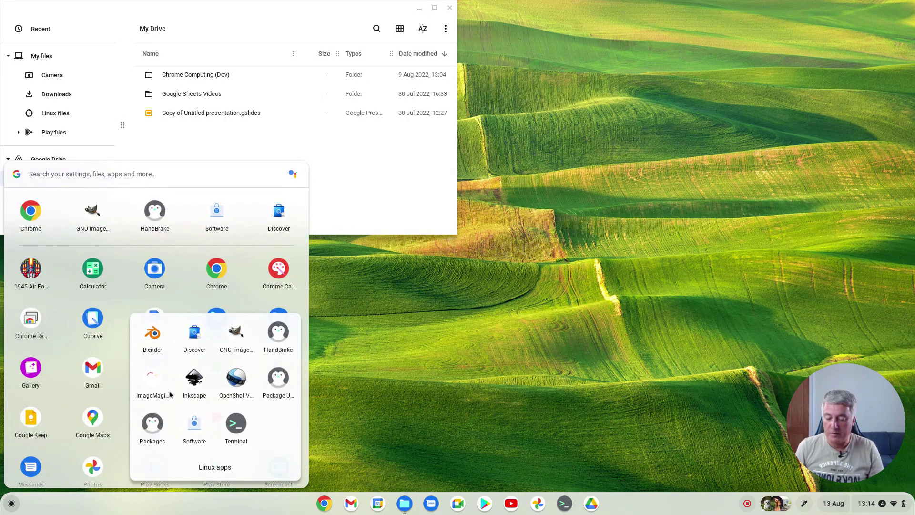
left_click(231, 336)
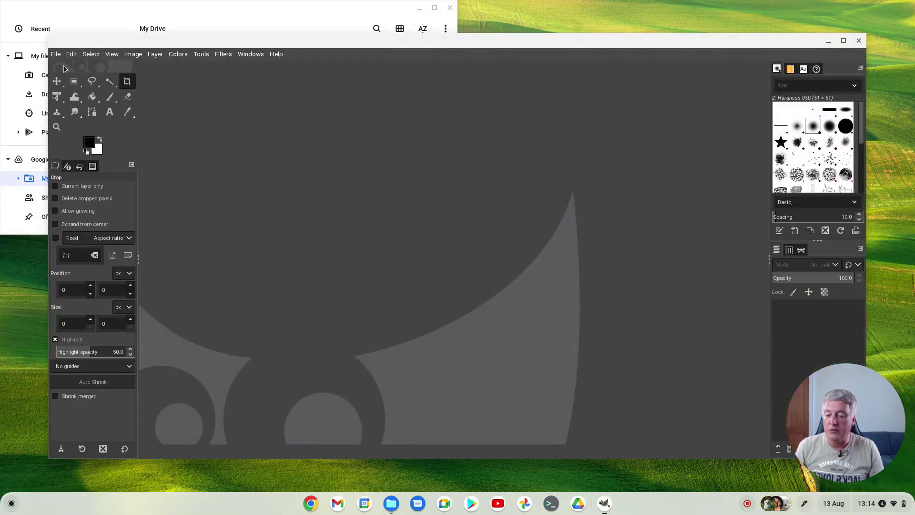
left_click(58, 58)
left_click(73, 93)
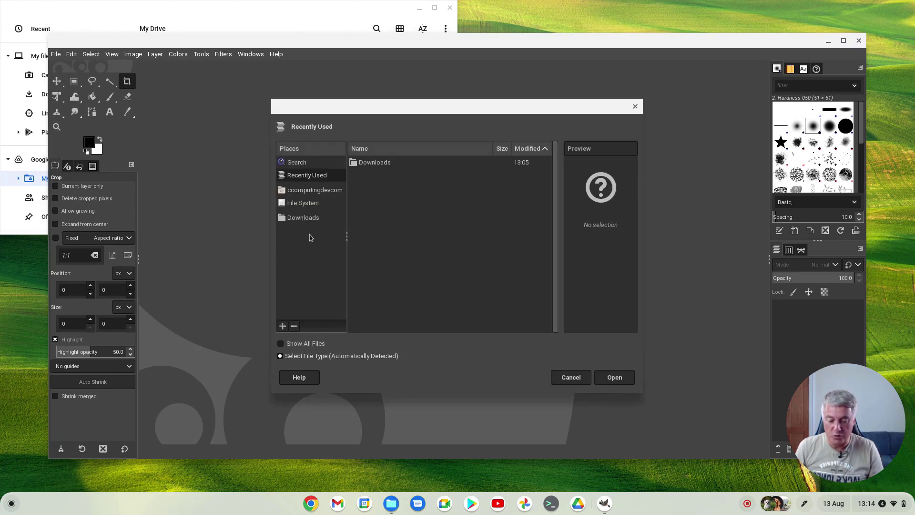
left_click(567, 377)
Step: Share Google Drive with Linux in the Files app, allowing Linux apps to access its files
left_click(273, 18)
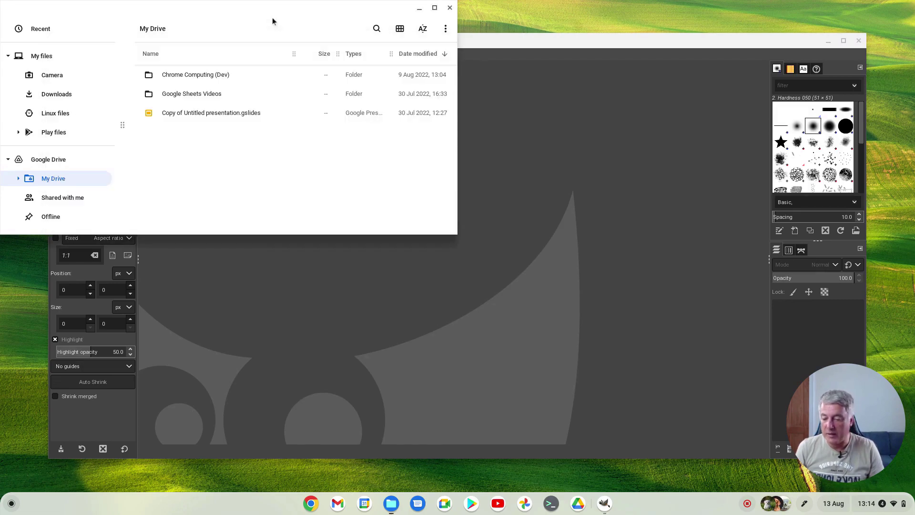
right_click(52, 160)
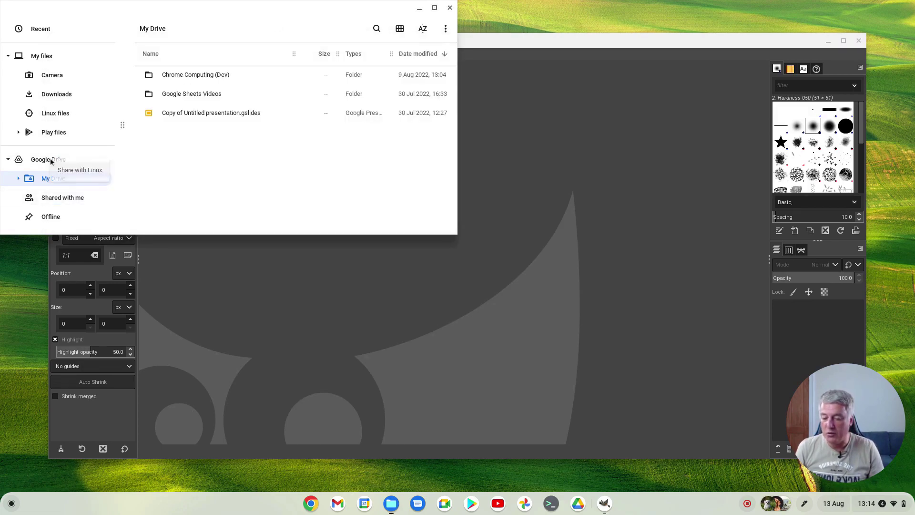
left_click(69, 170)
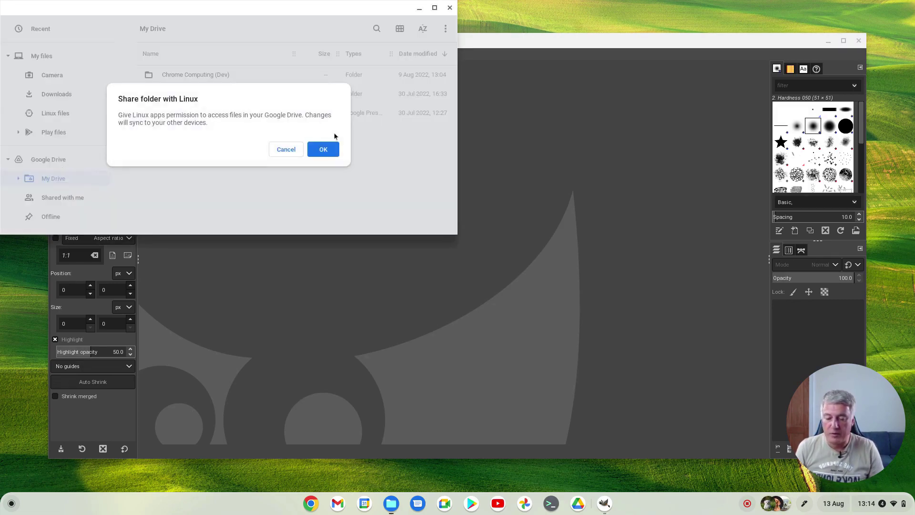
left_click(325, 149)
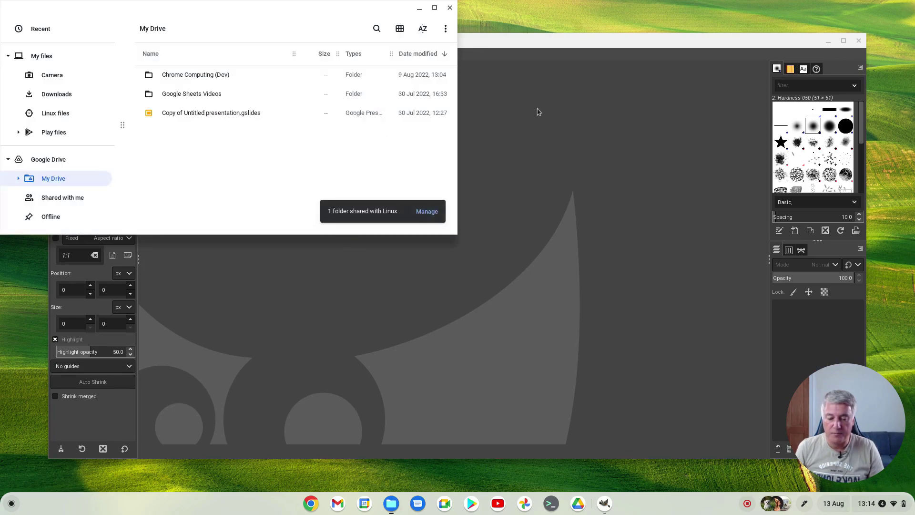
left_click(18, 180)
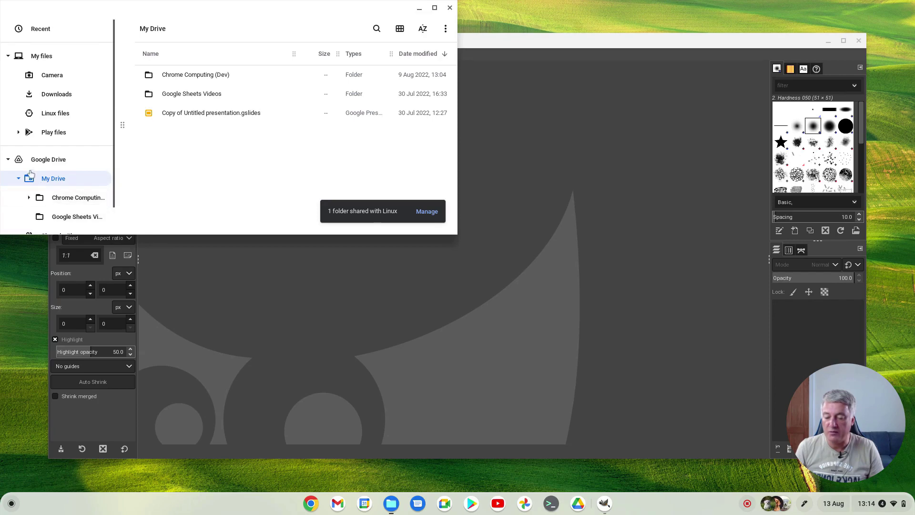
left_click(18, 180)
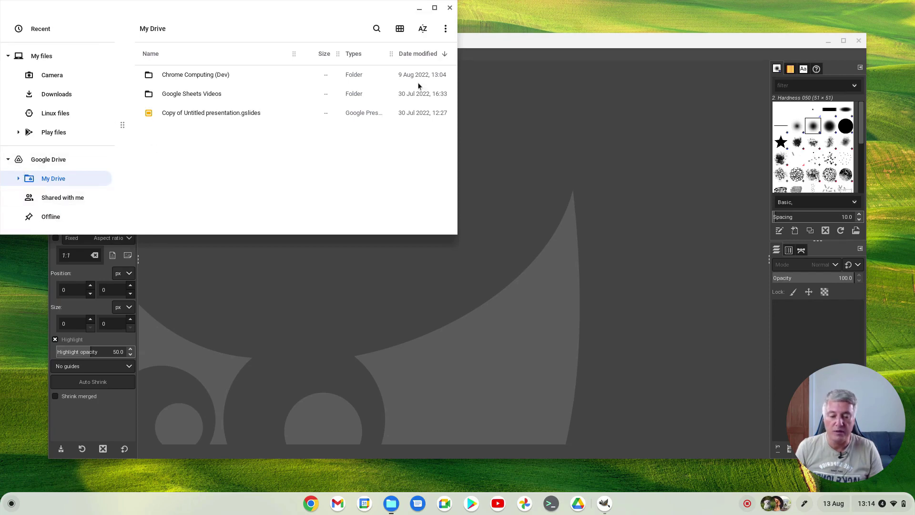
Step: Return to GIMP and check for the GoogleDrive bookmark in its open-image dialog
left_click(528, 115)
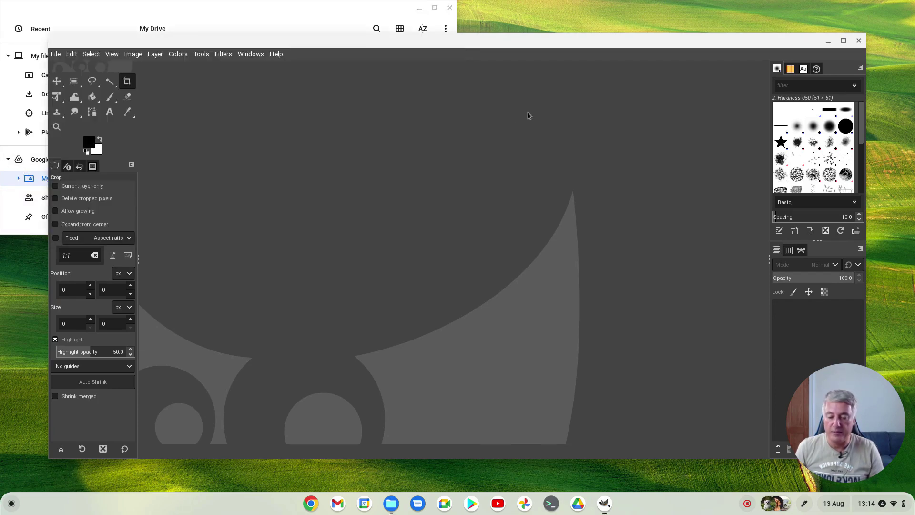
left_click(57, 53)
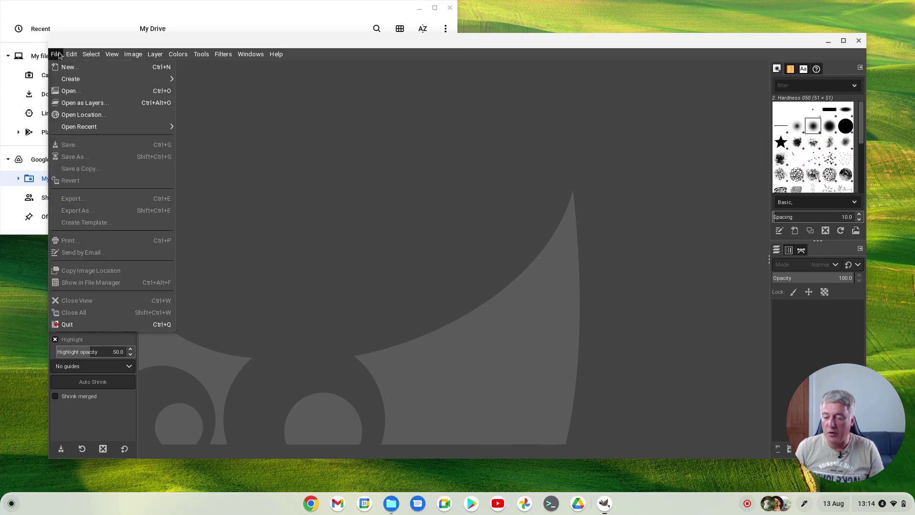
left_click(69, 90)
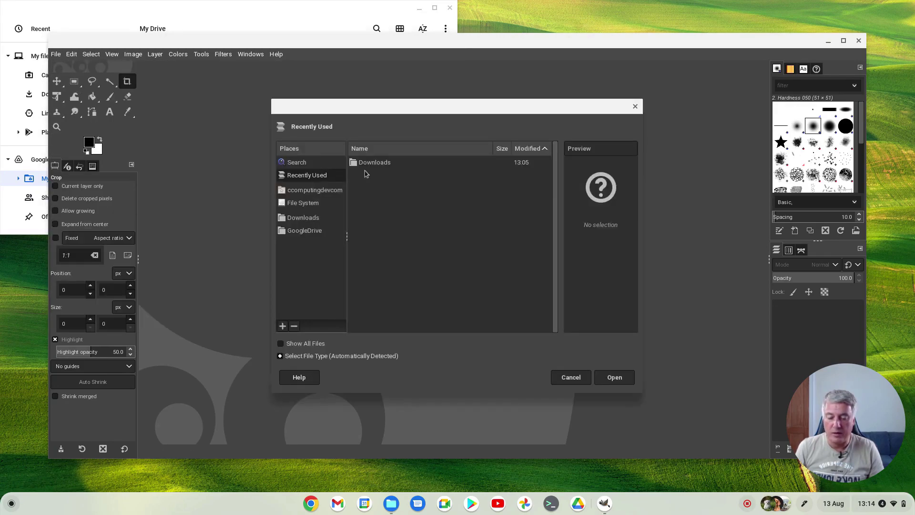